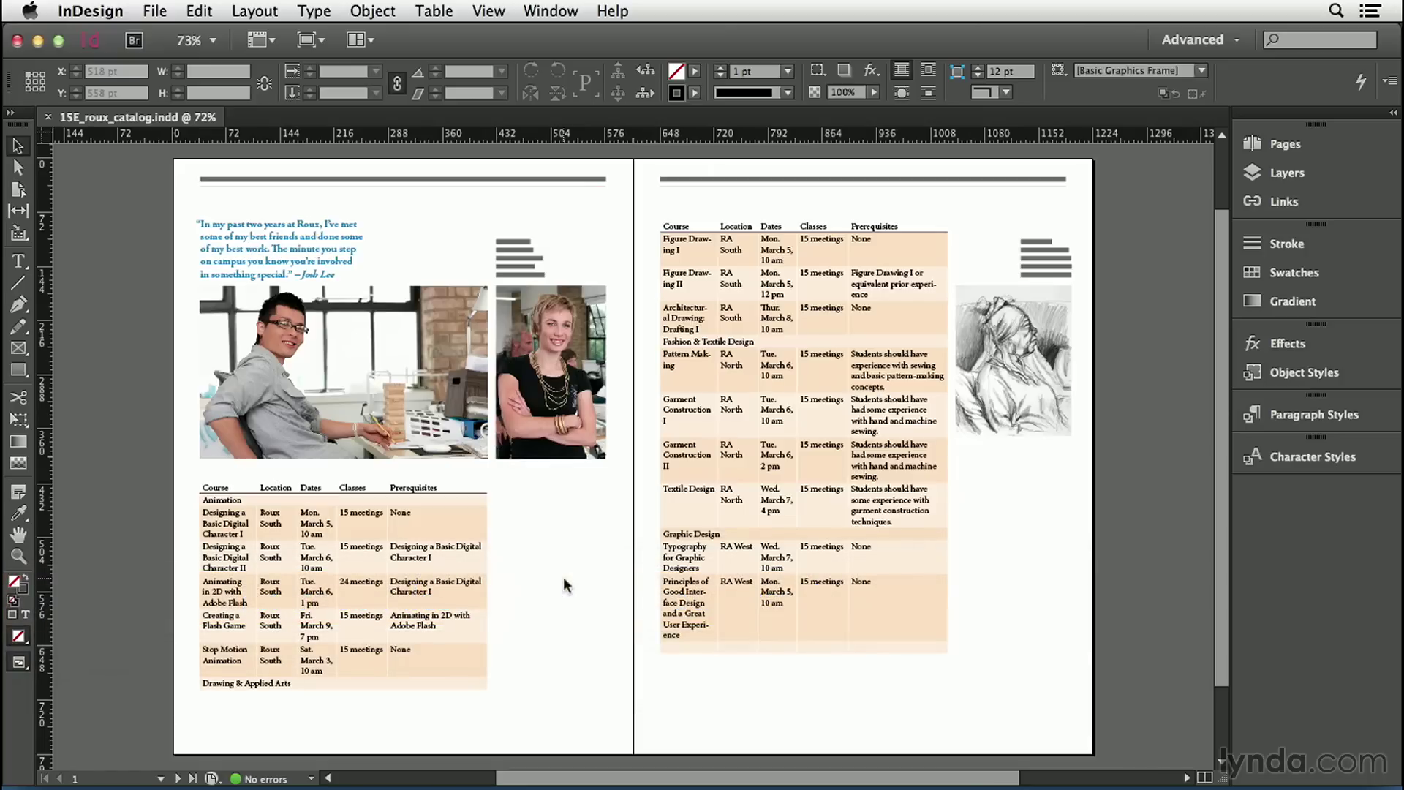
- Select the course table frame on the left page and zoom to 200% on it
click(451, 540)
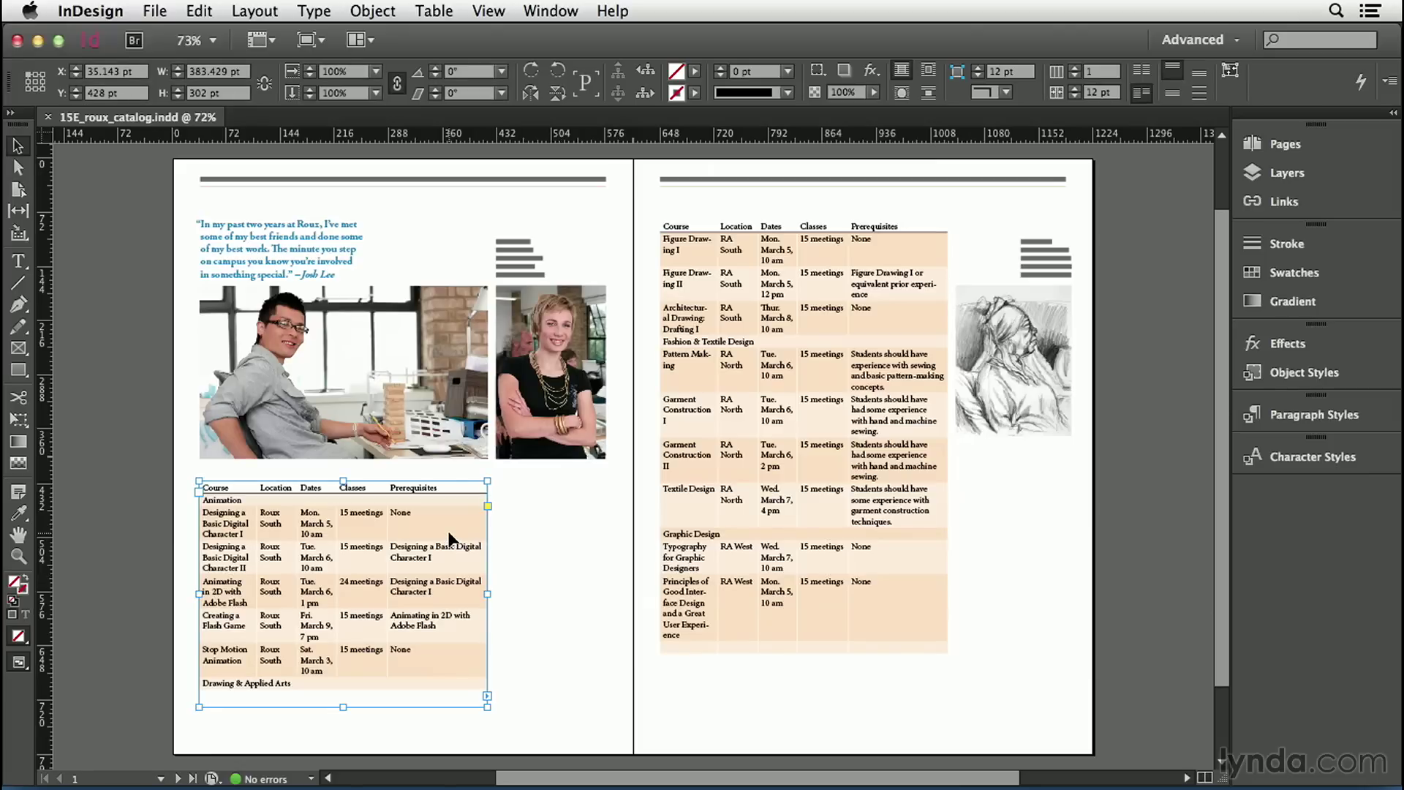
key(super+2)
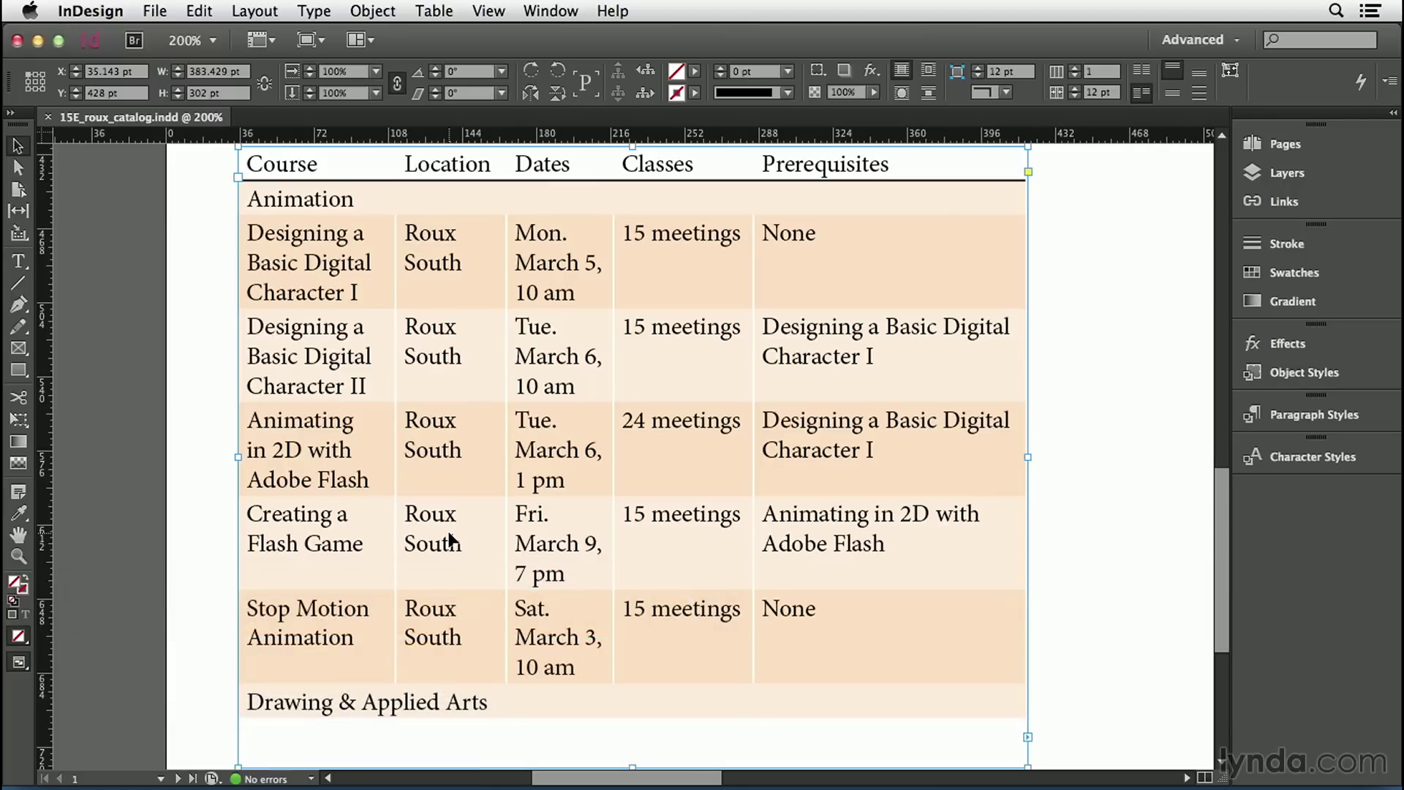
- Format the table's header row labels in Myriad Pro Bold at 10 pt, centred in their cells
double_click(476, 162)
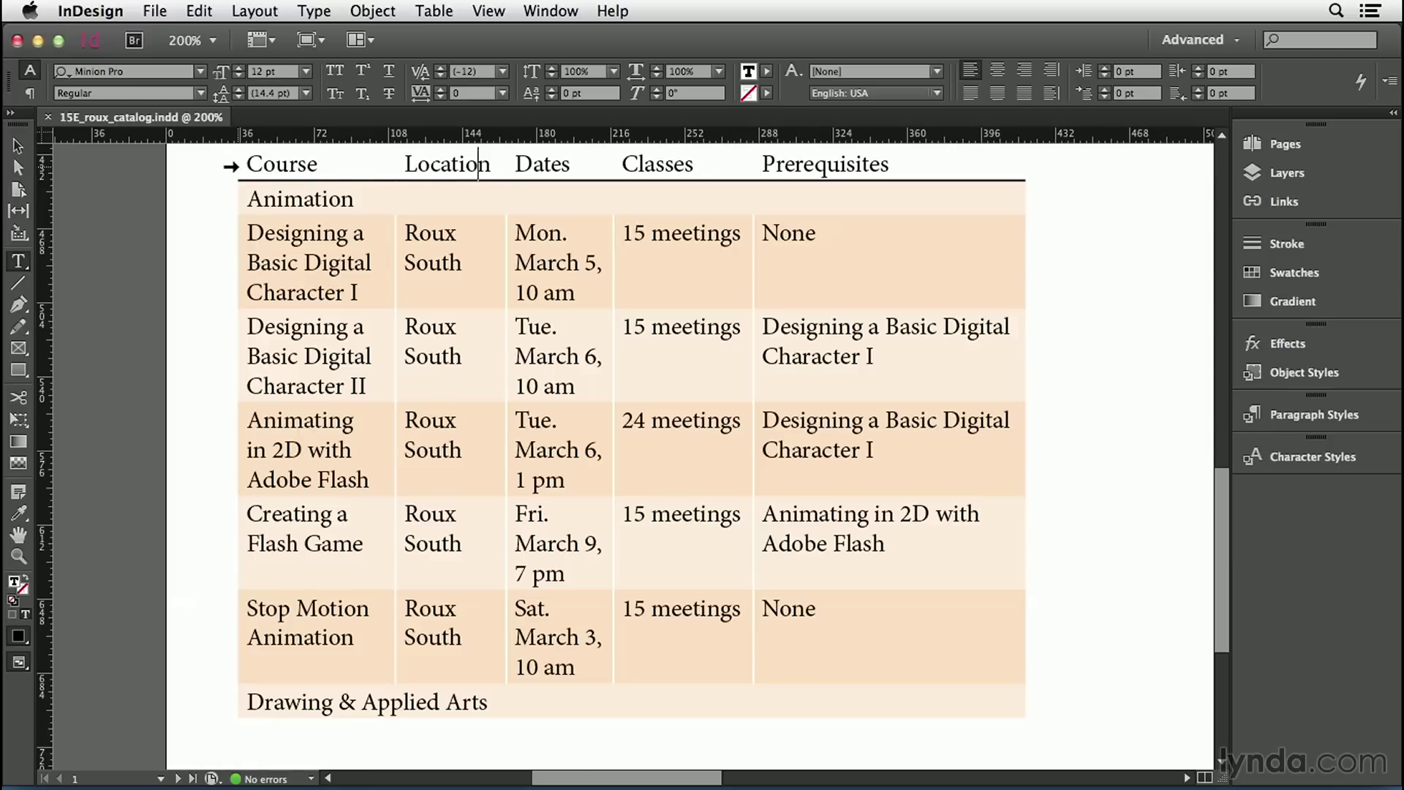
click(231, 166)
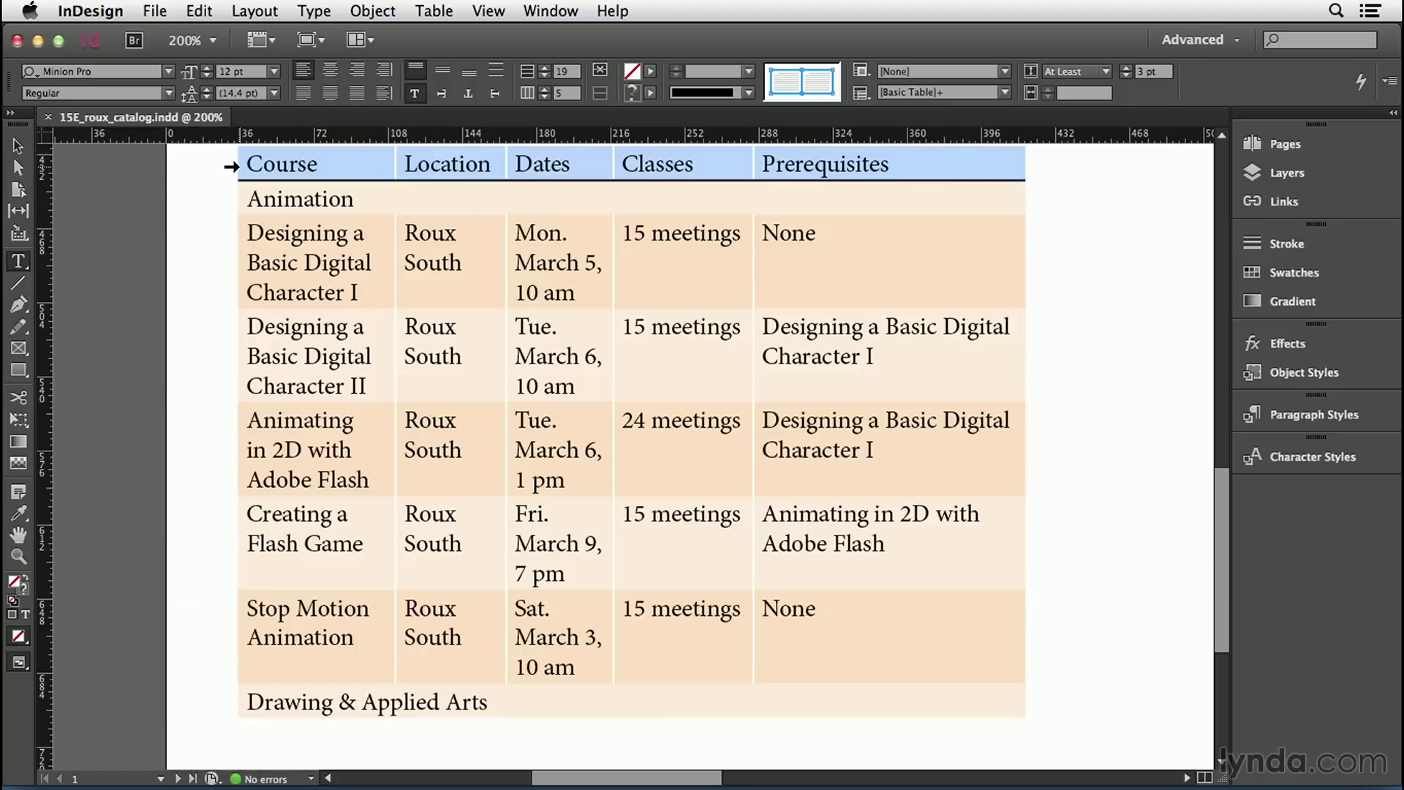
click(107, 71)
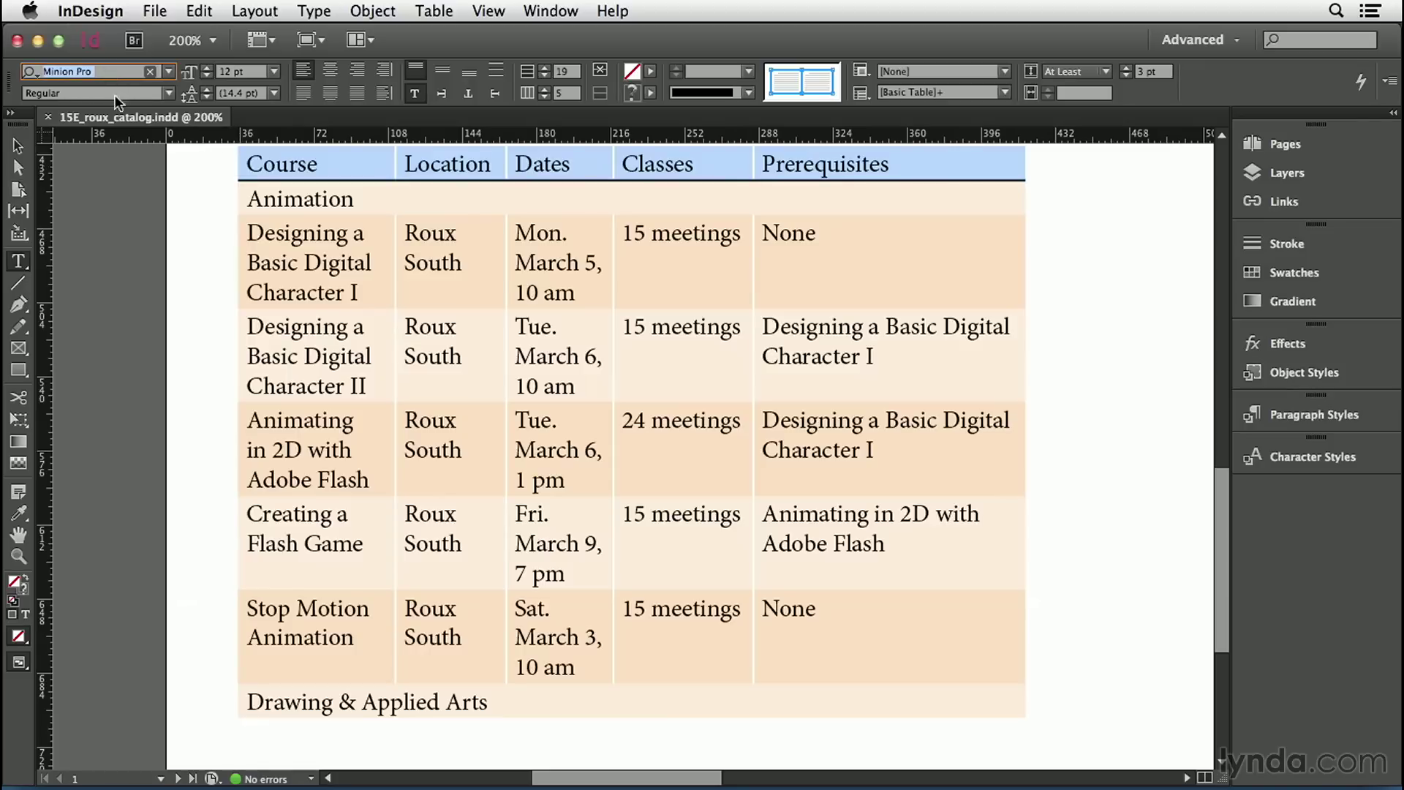
text(myr)
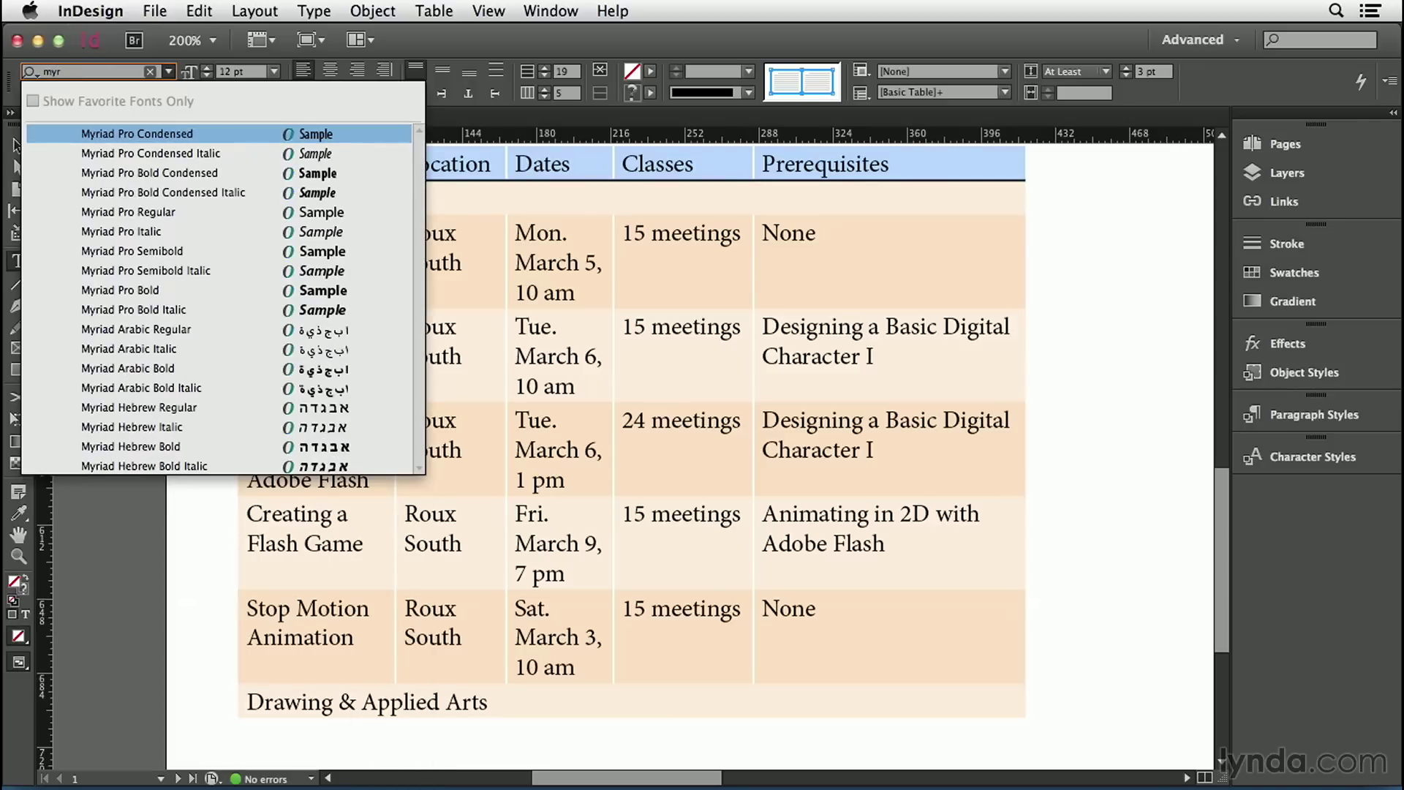
click(193, 290)
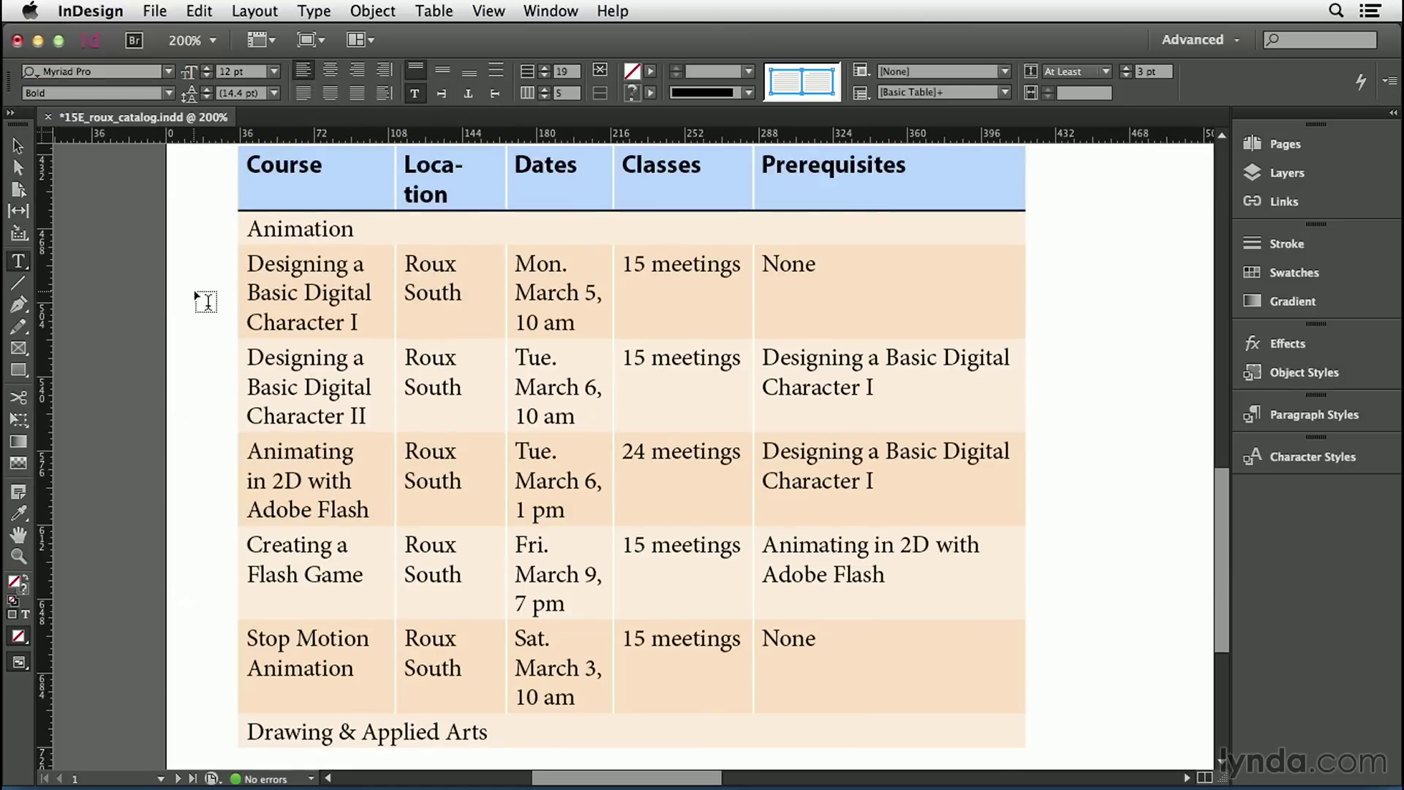
click(273, 71)
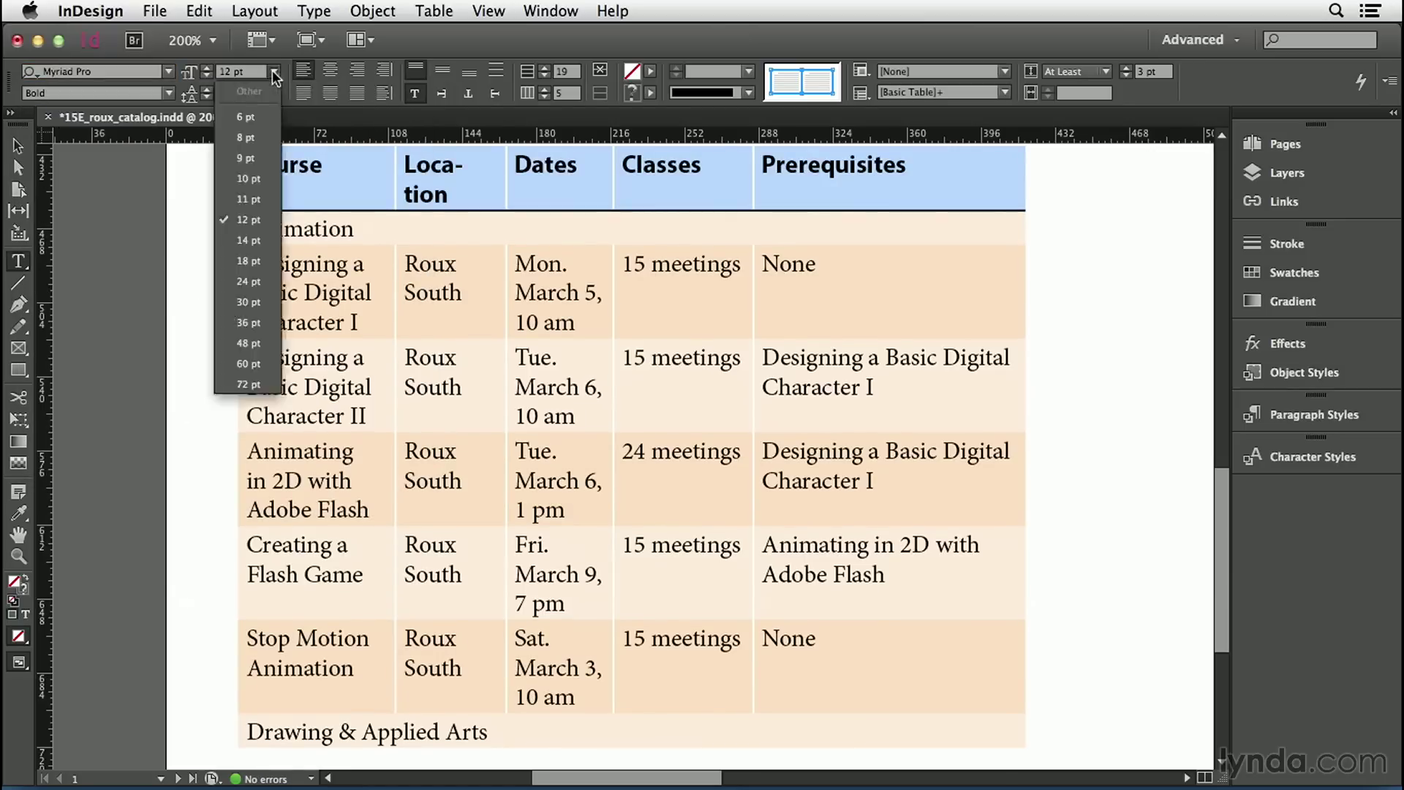
click(252, 178)
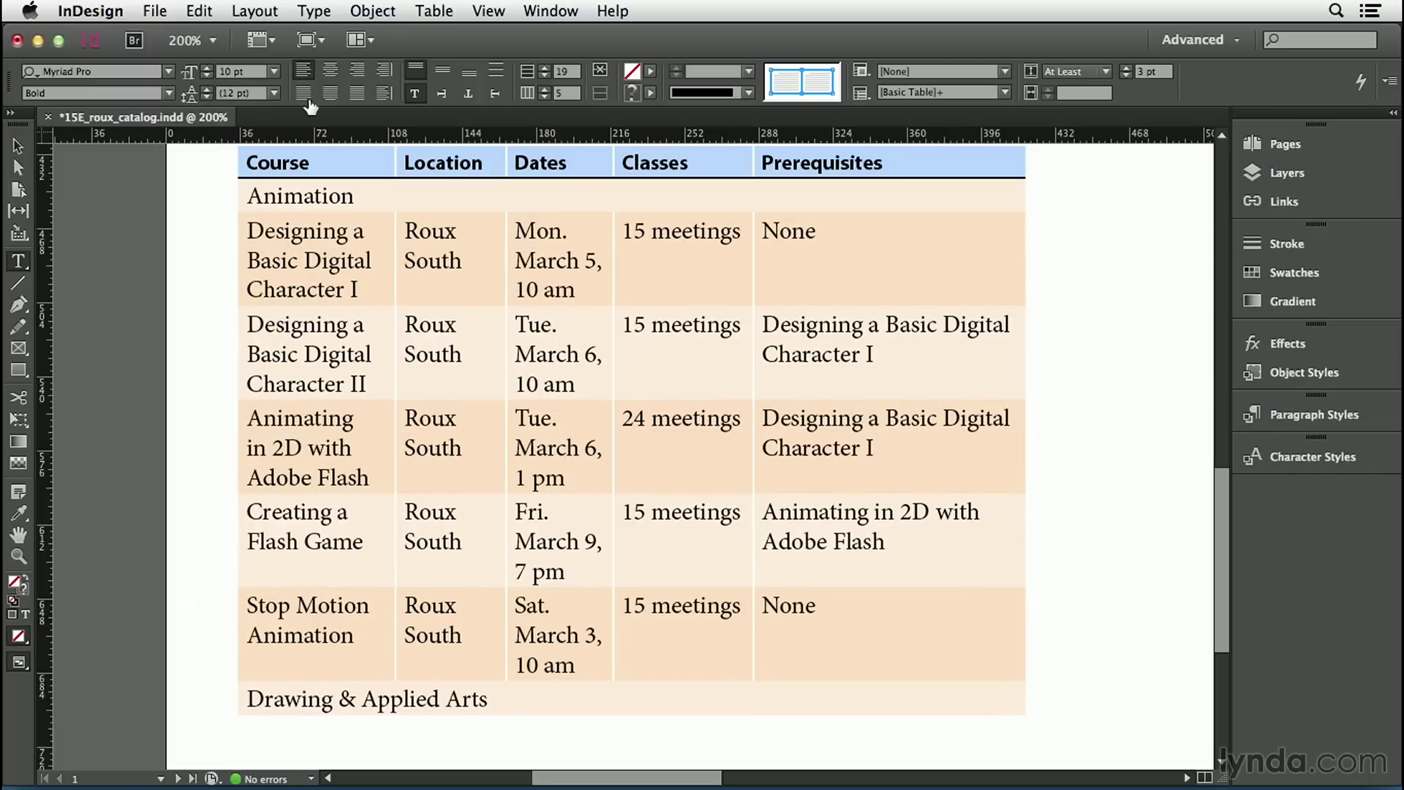
click(330, 71)
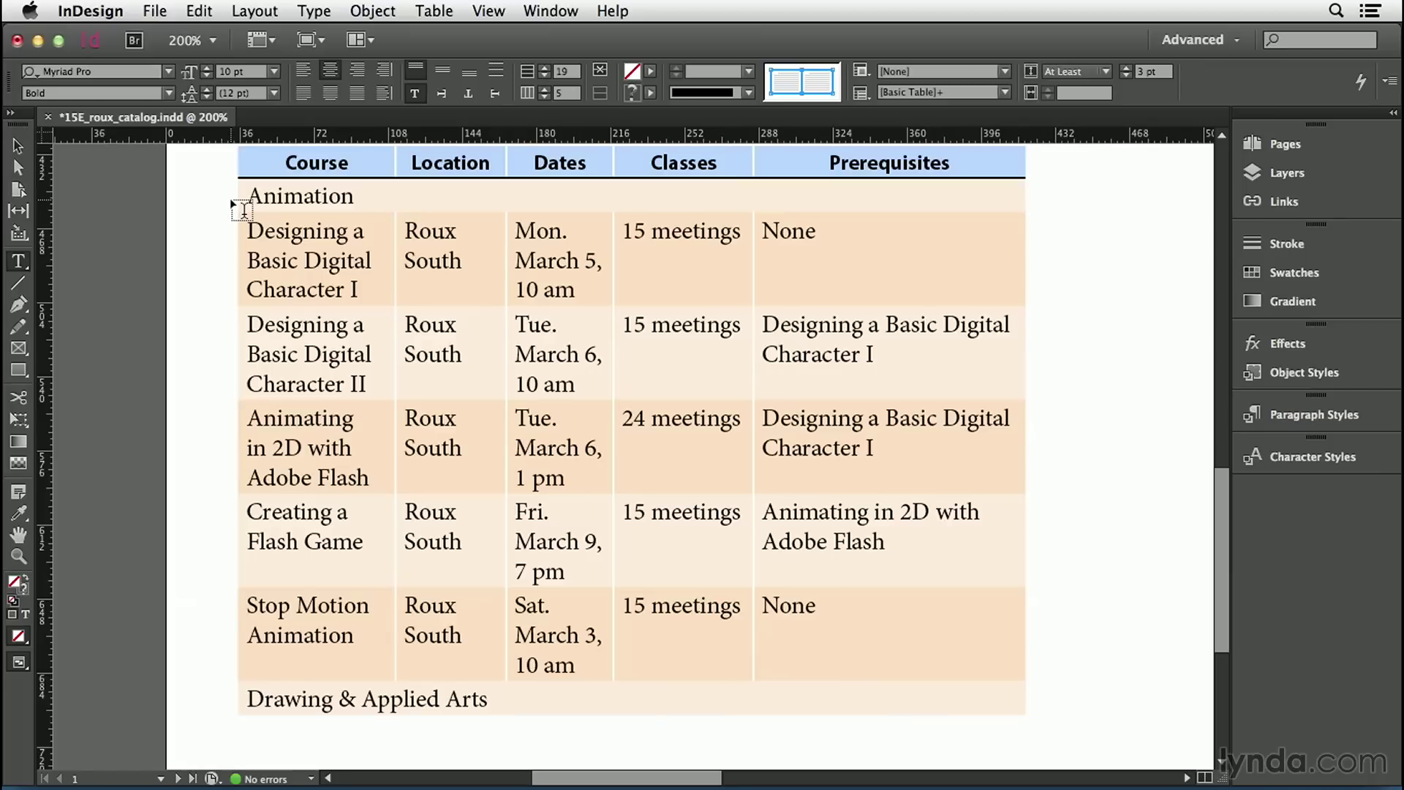
- Fill the header row cells with the orange C=0 M=44 Y=93 K=0 swatch
click(328, 250)
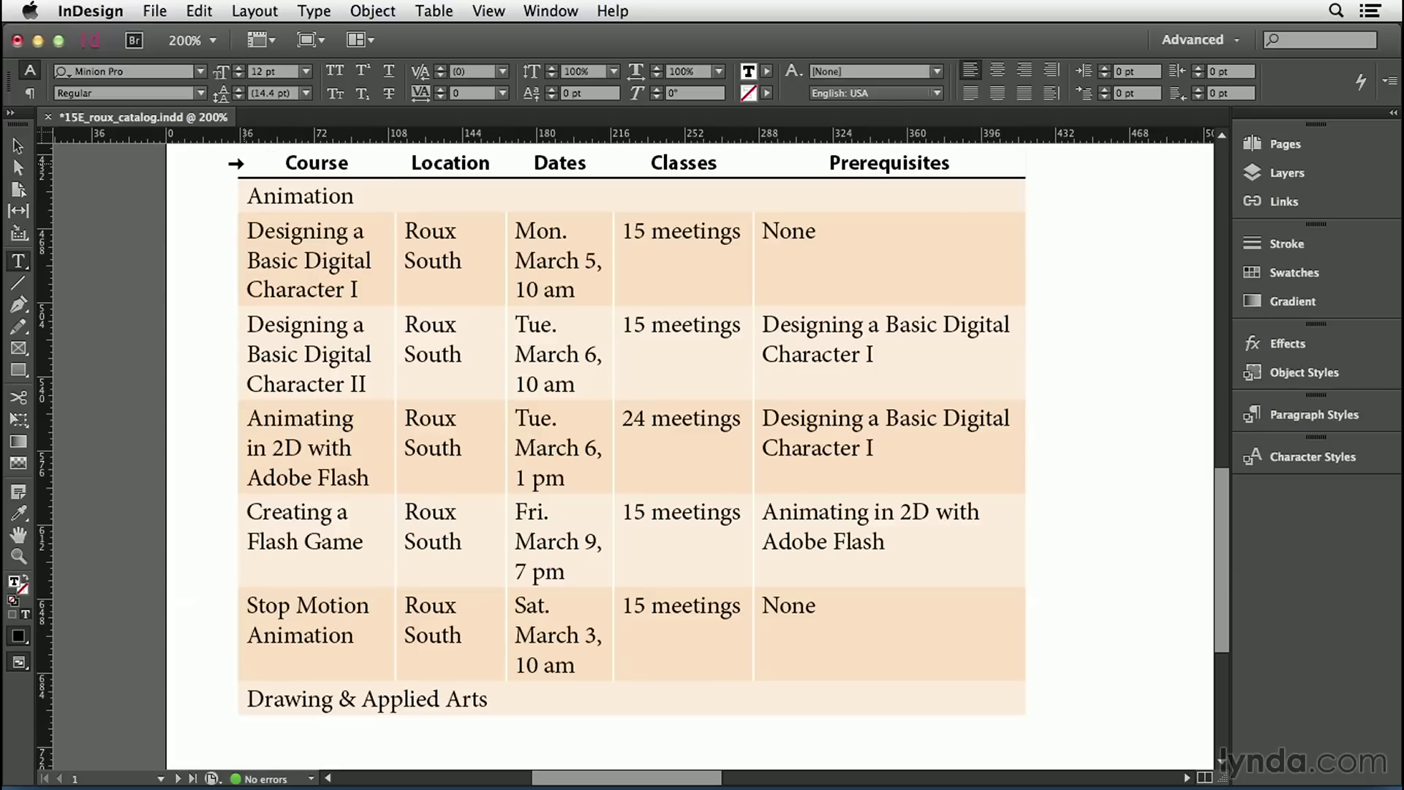
click(235, 163)
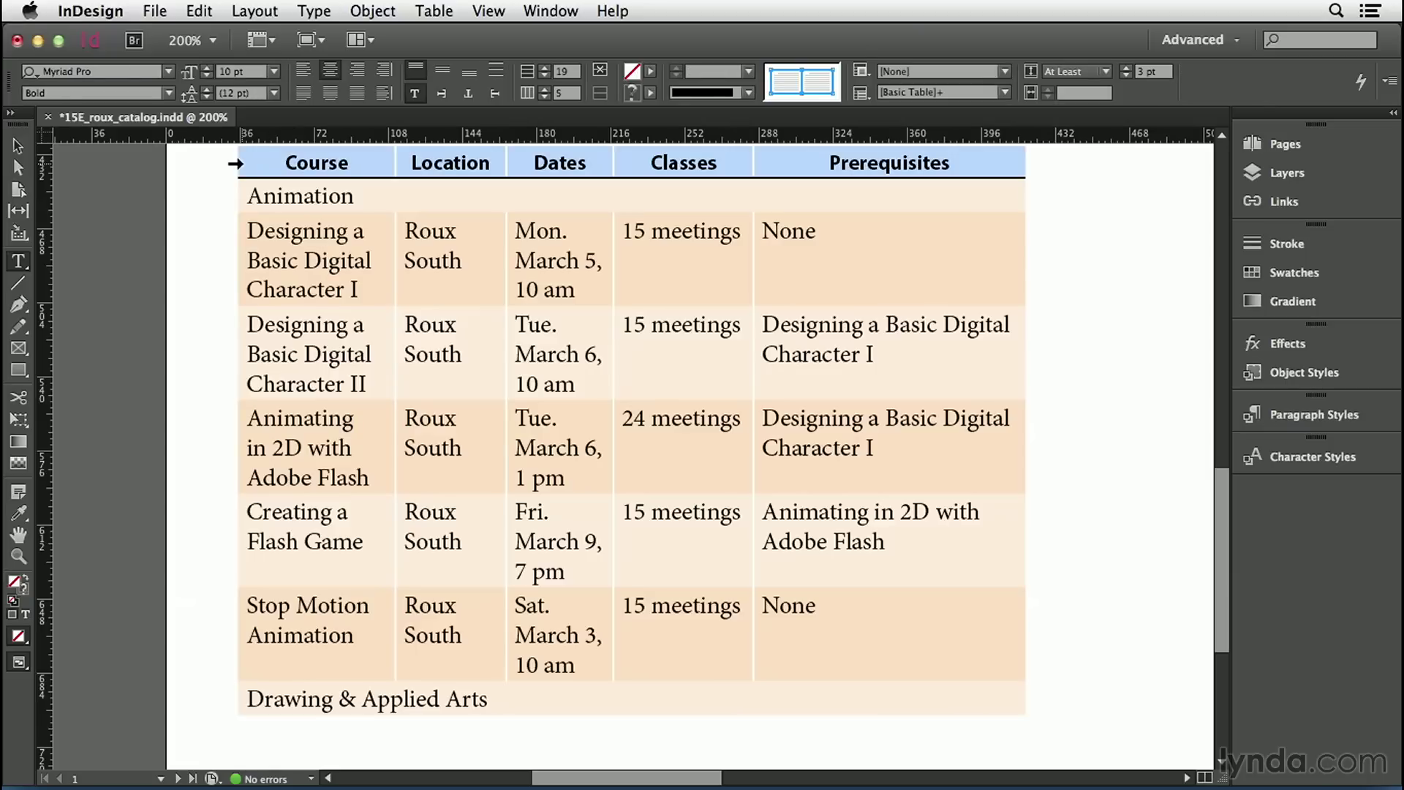
click(1290, 273)
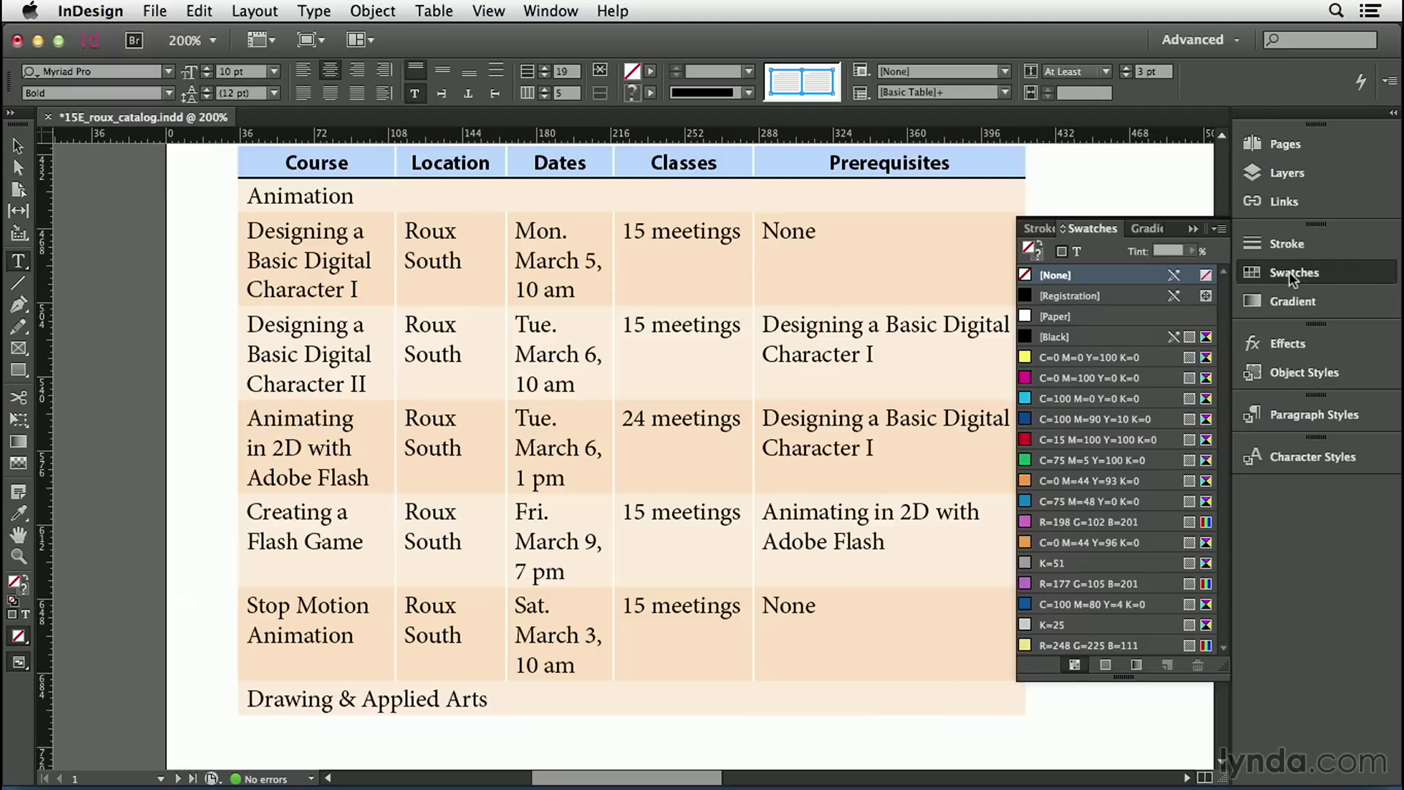
click(1070, 480)
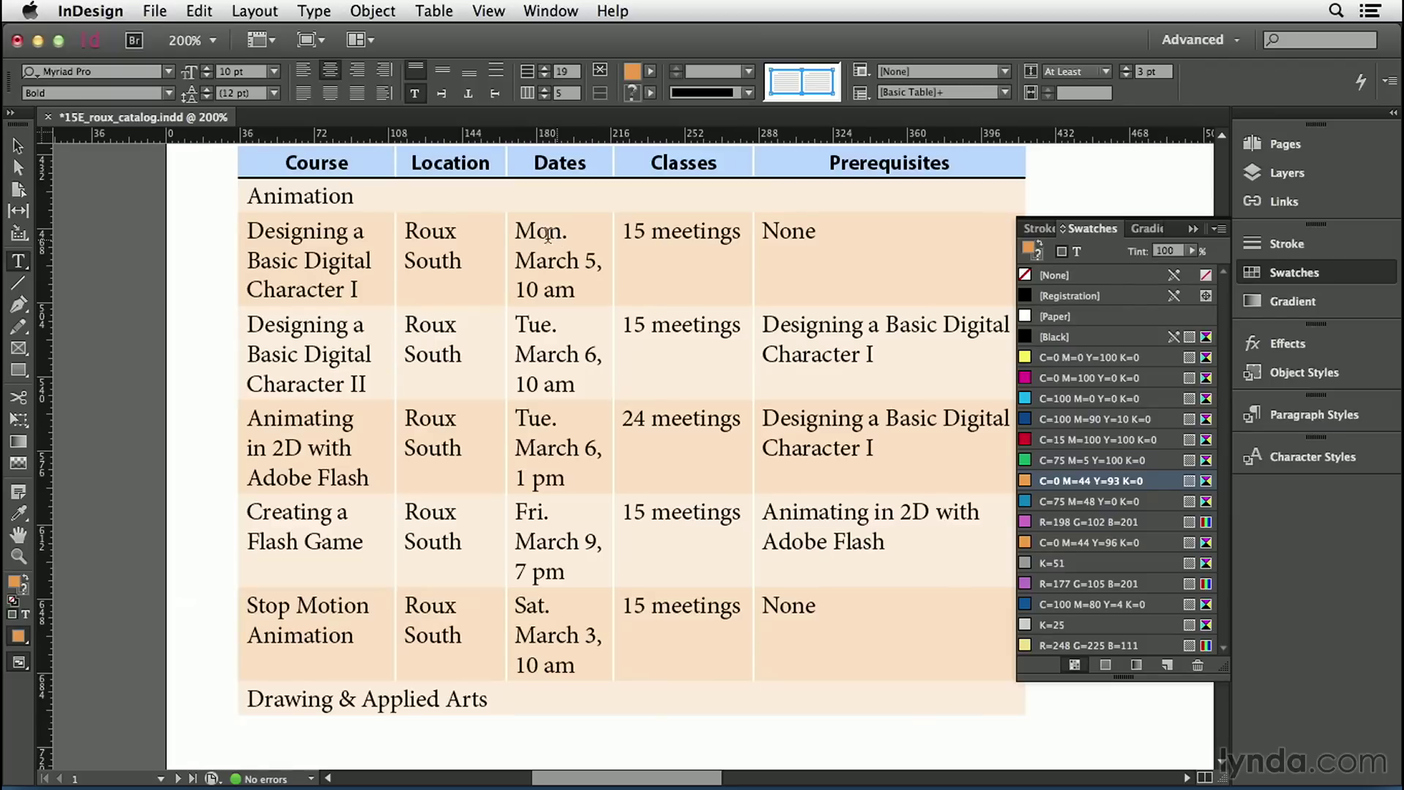
click(545, 349)
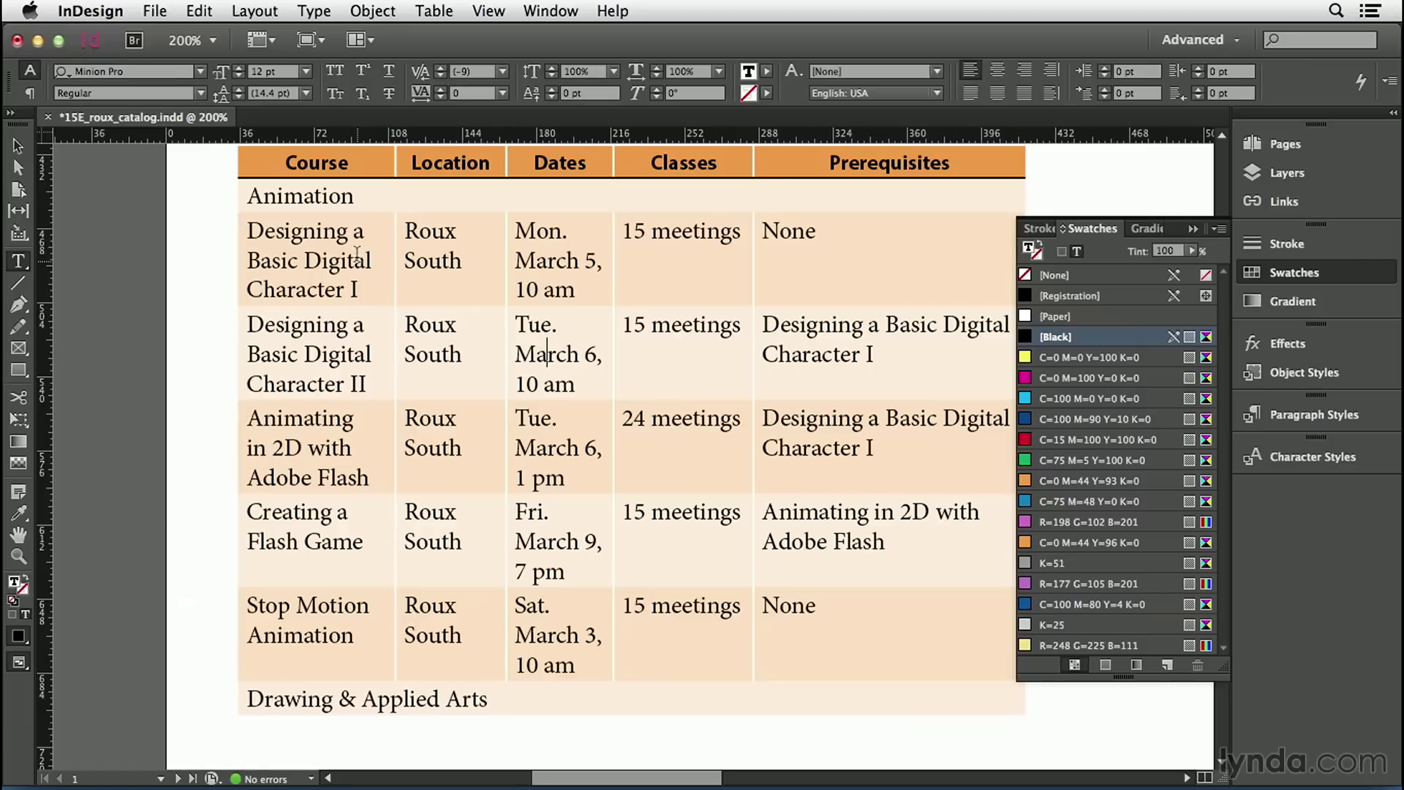
- Turn the header row's label text white using the [Paper] swatch
click(232, 169)
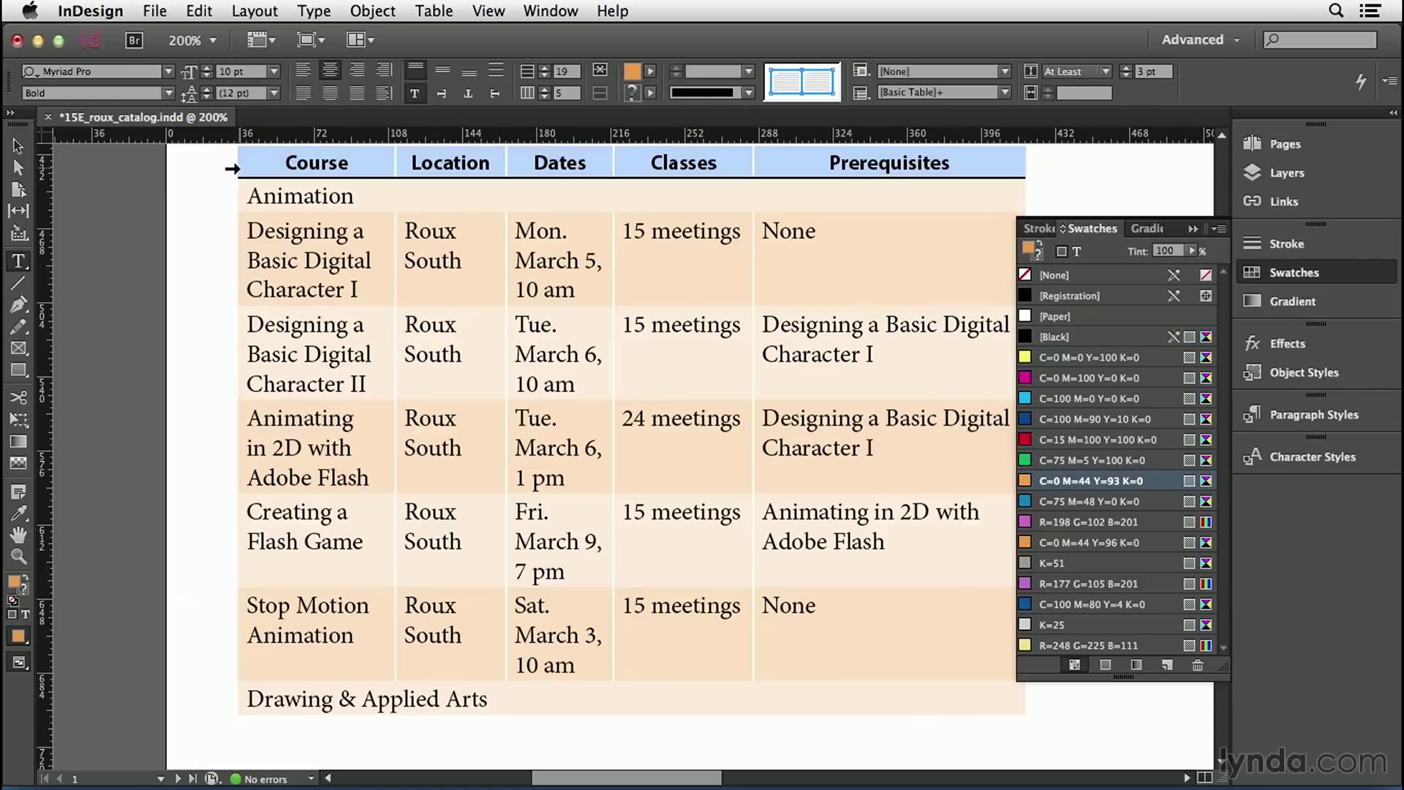
click(1077, 251)
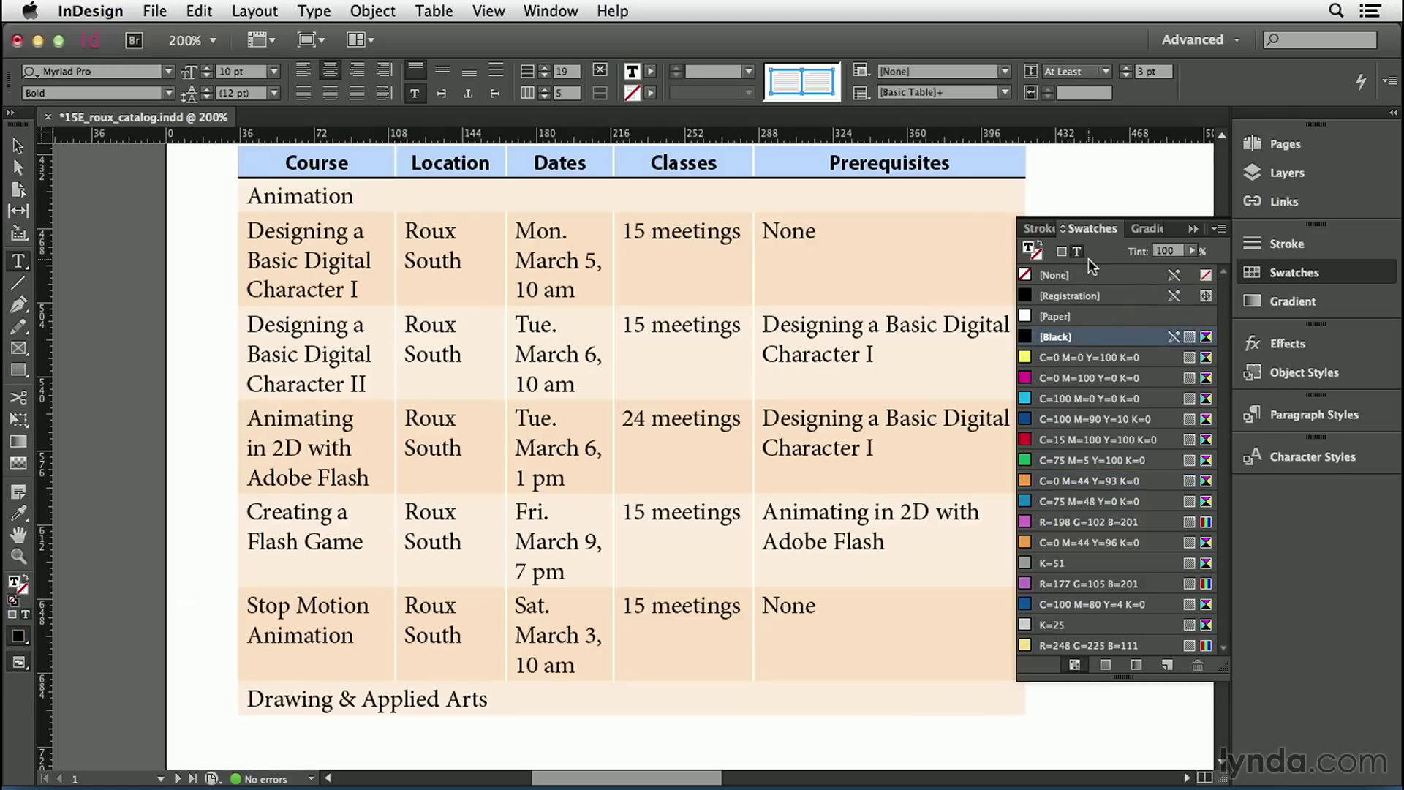
click(1082, 315)
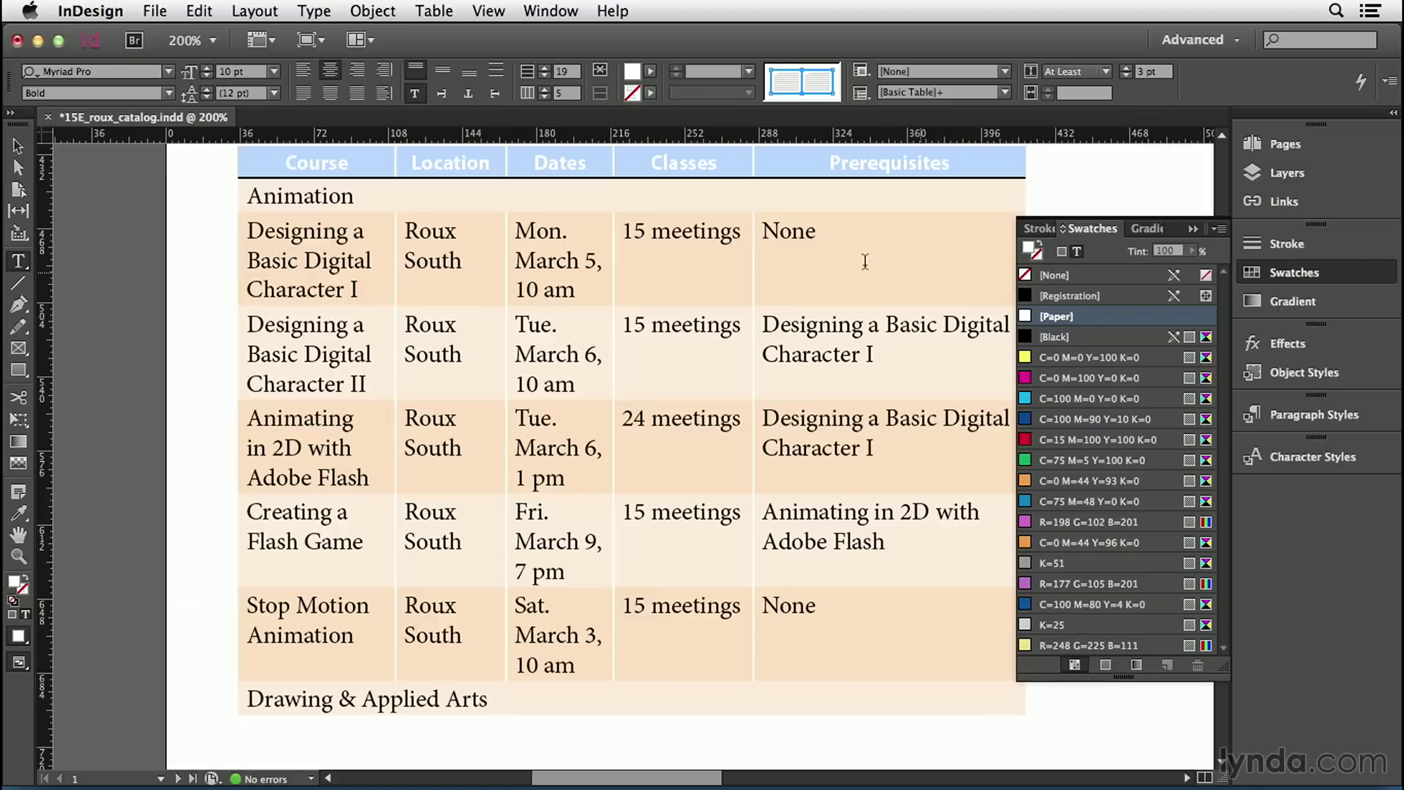
click(690, 249)
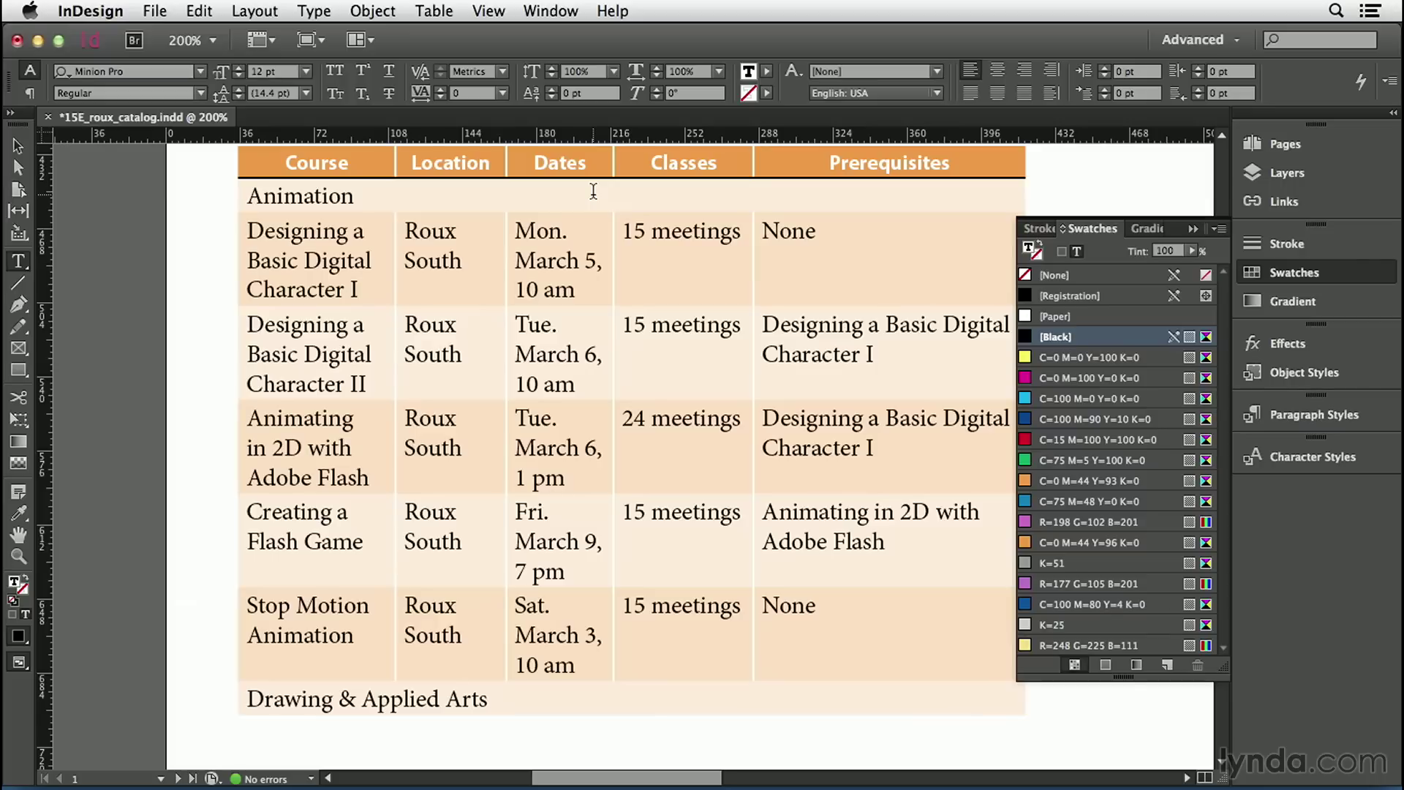
click(233, 166)
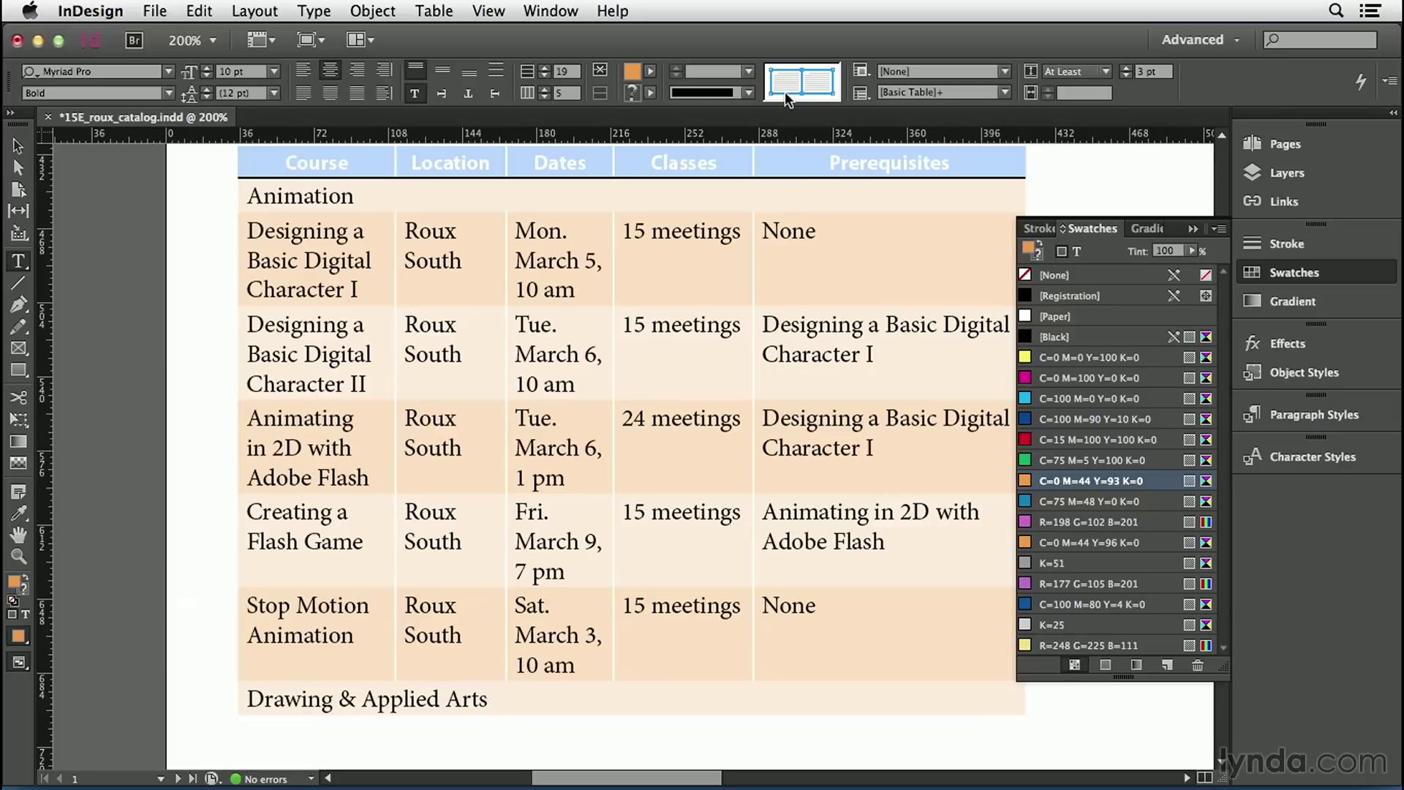
- Set the header's inner vertical strokes and its bottom edge stroke to [None]
triple_click(783, 91)
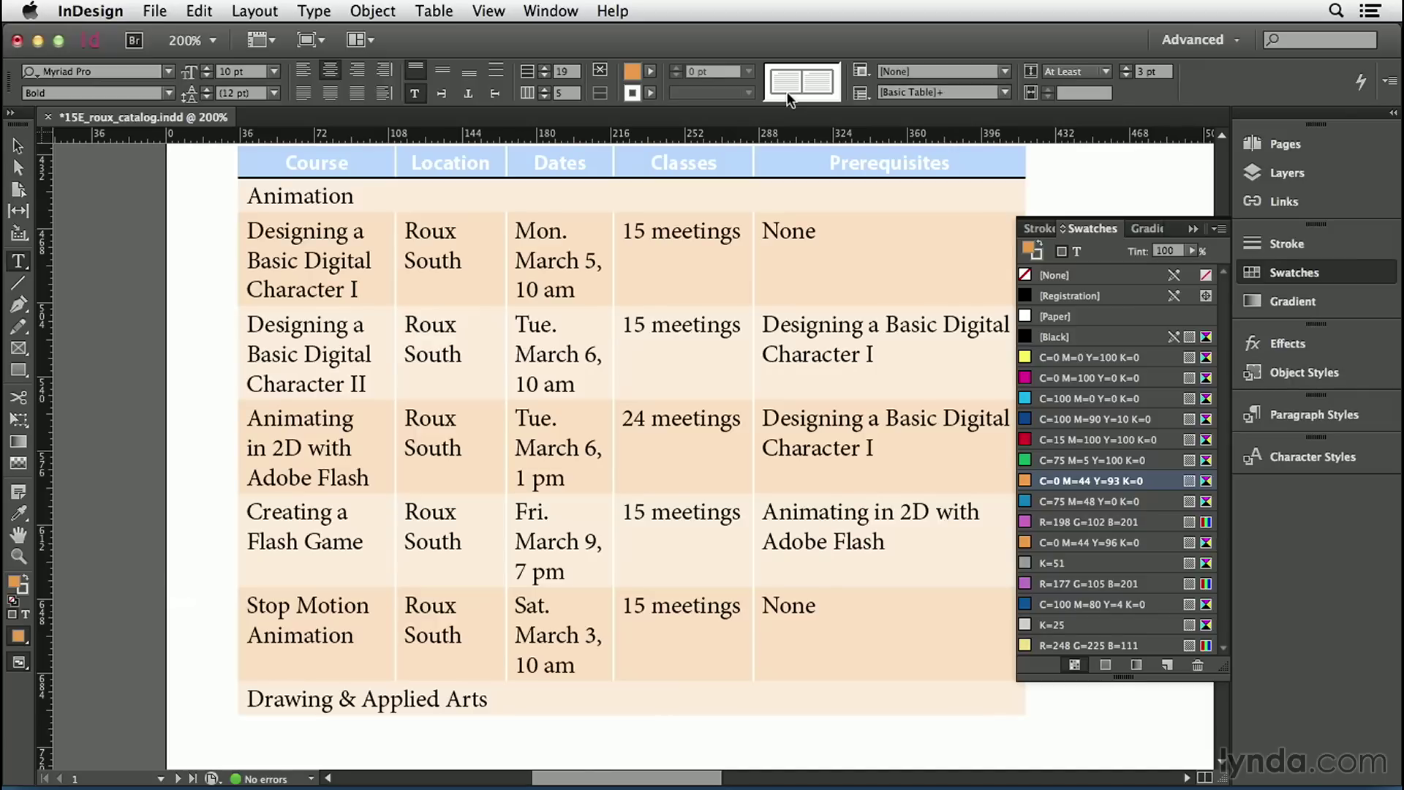
click(801, 81)
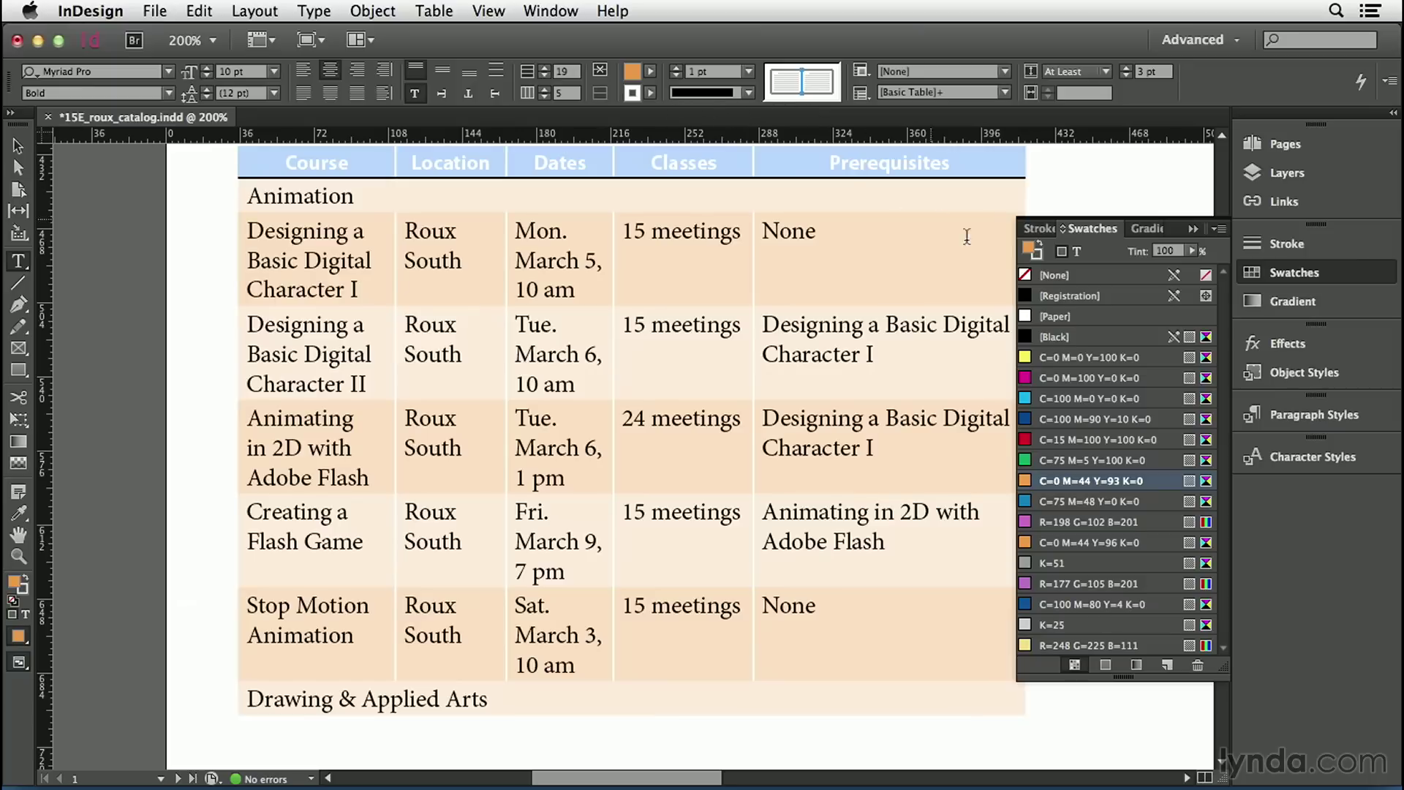
click(1039, 254)
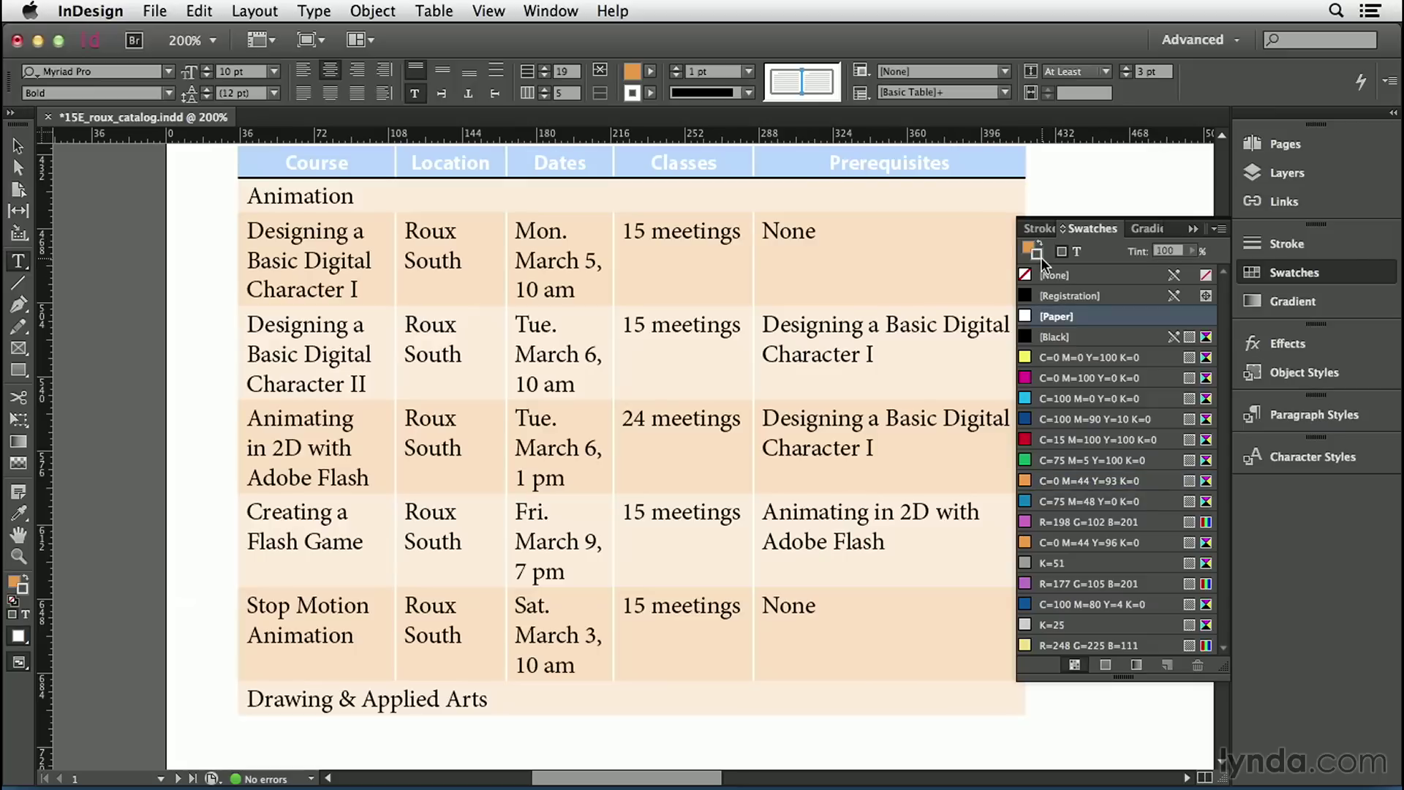
click(1087, 275)
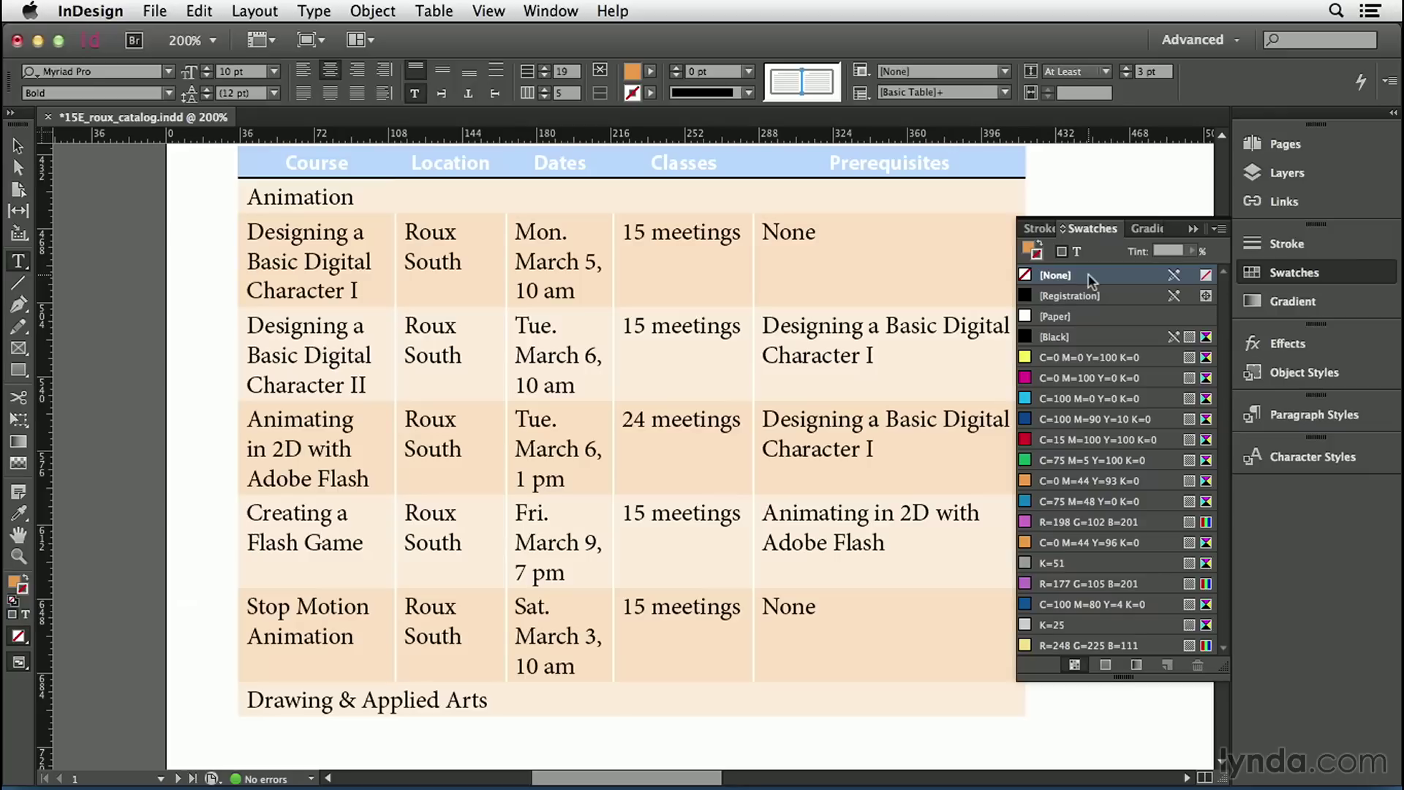
click(817, 92)
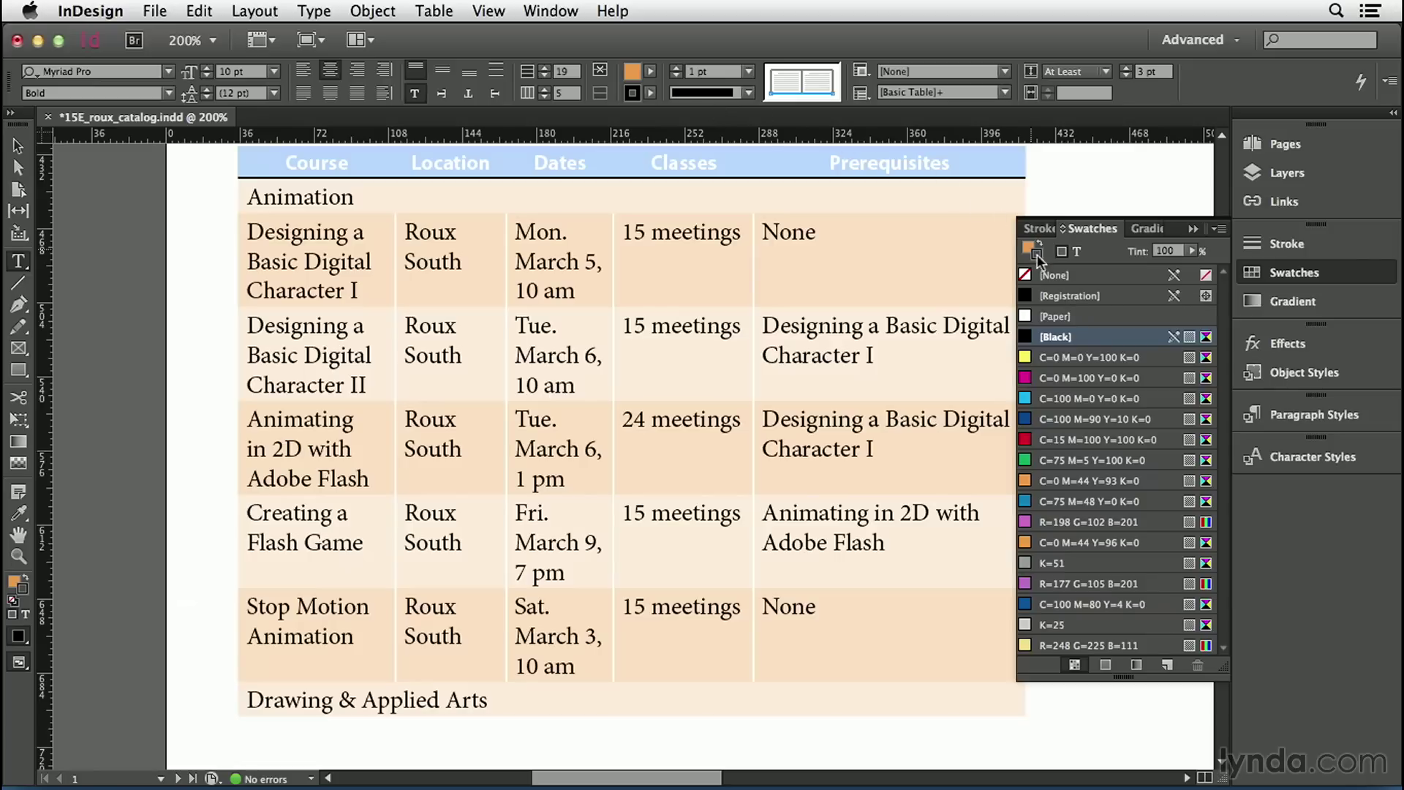
click(1053, 277)
click(840, 263)
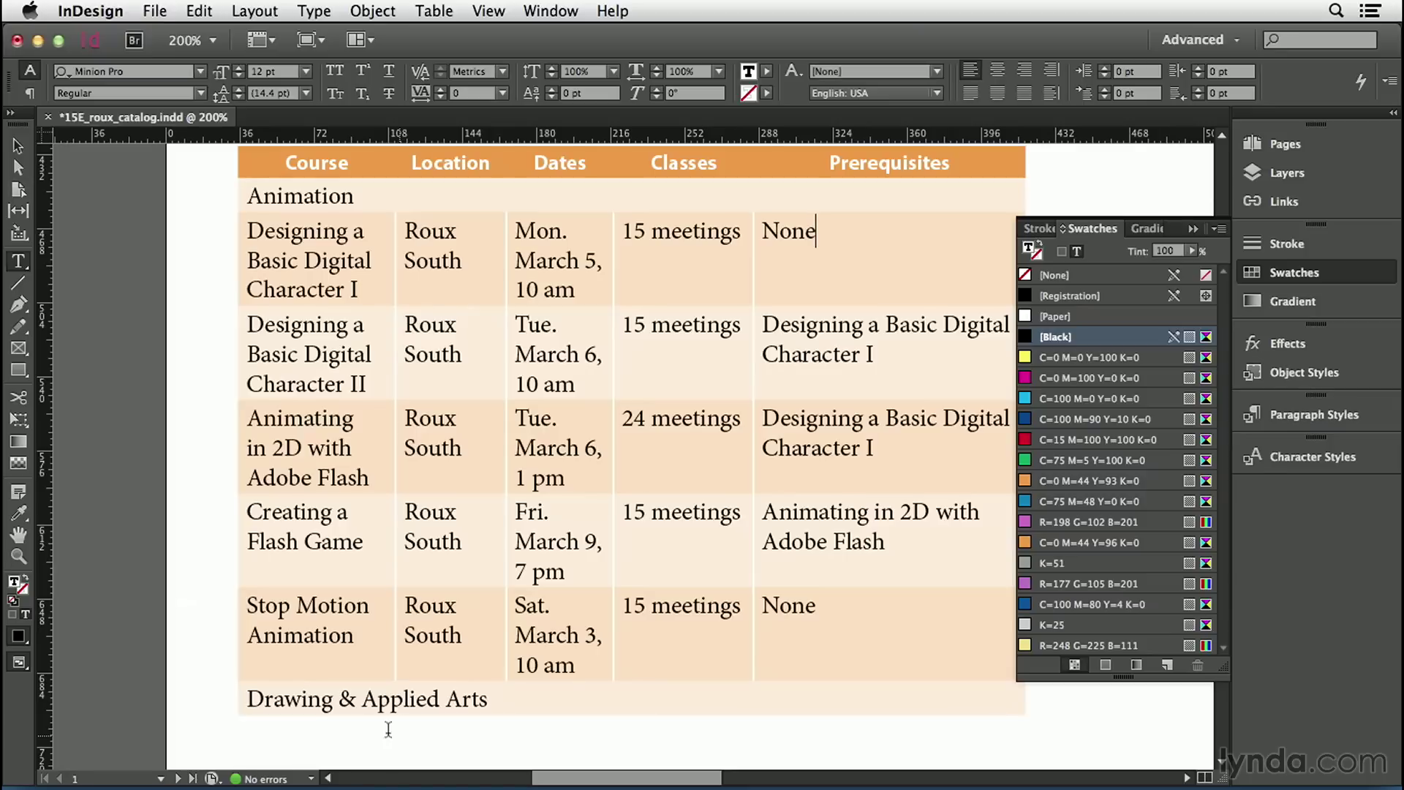
- Fill the Drawing & Applied Arts row with 15% blue and make its text [Paper] white
click(231, 698)
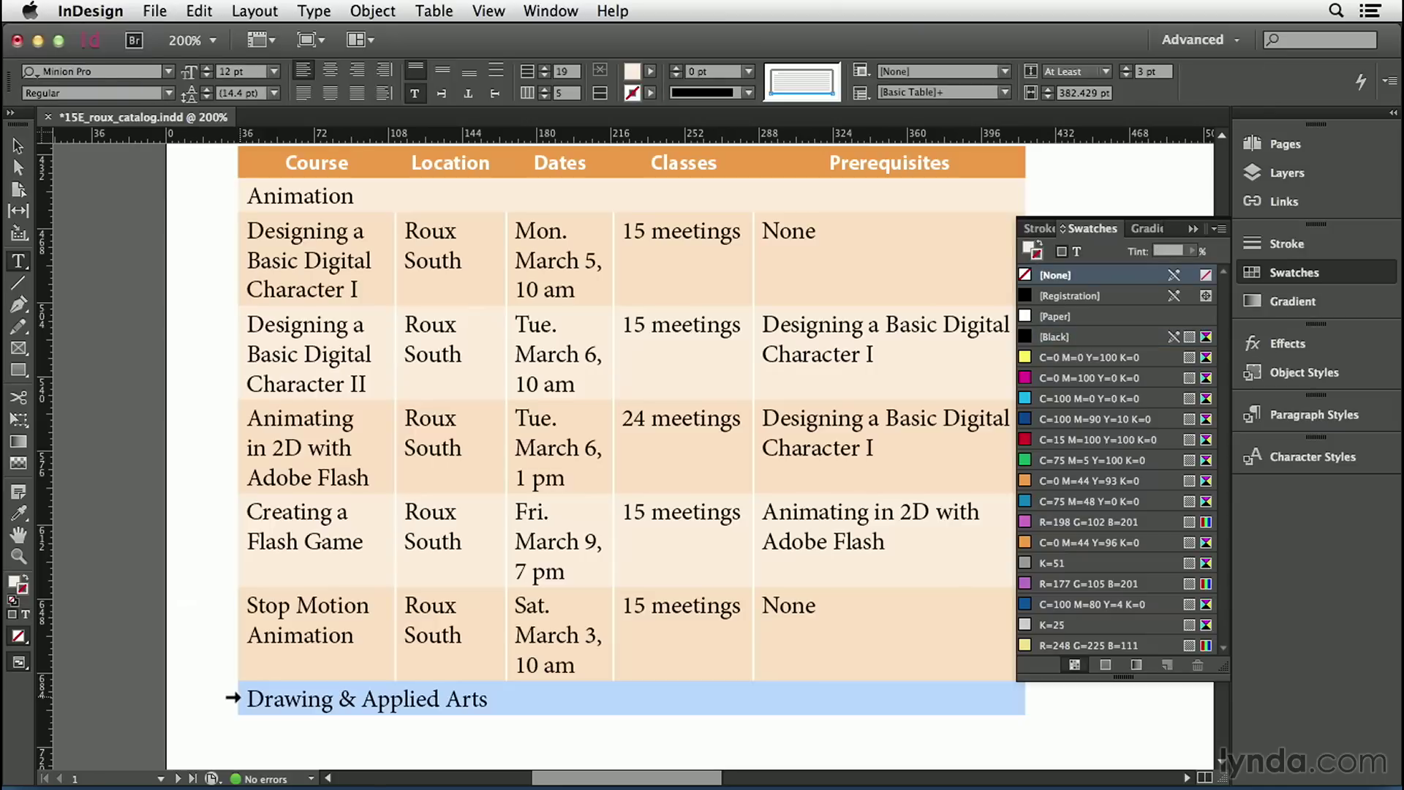
click(1029, 248)
click(1072, 415)
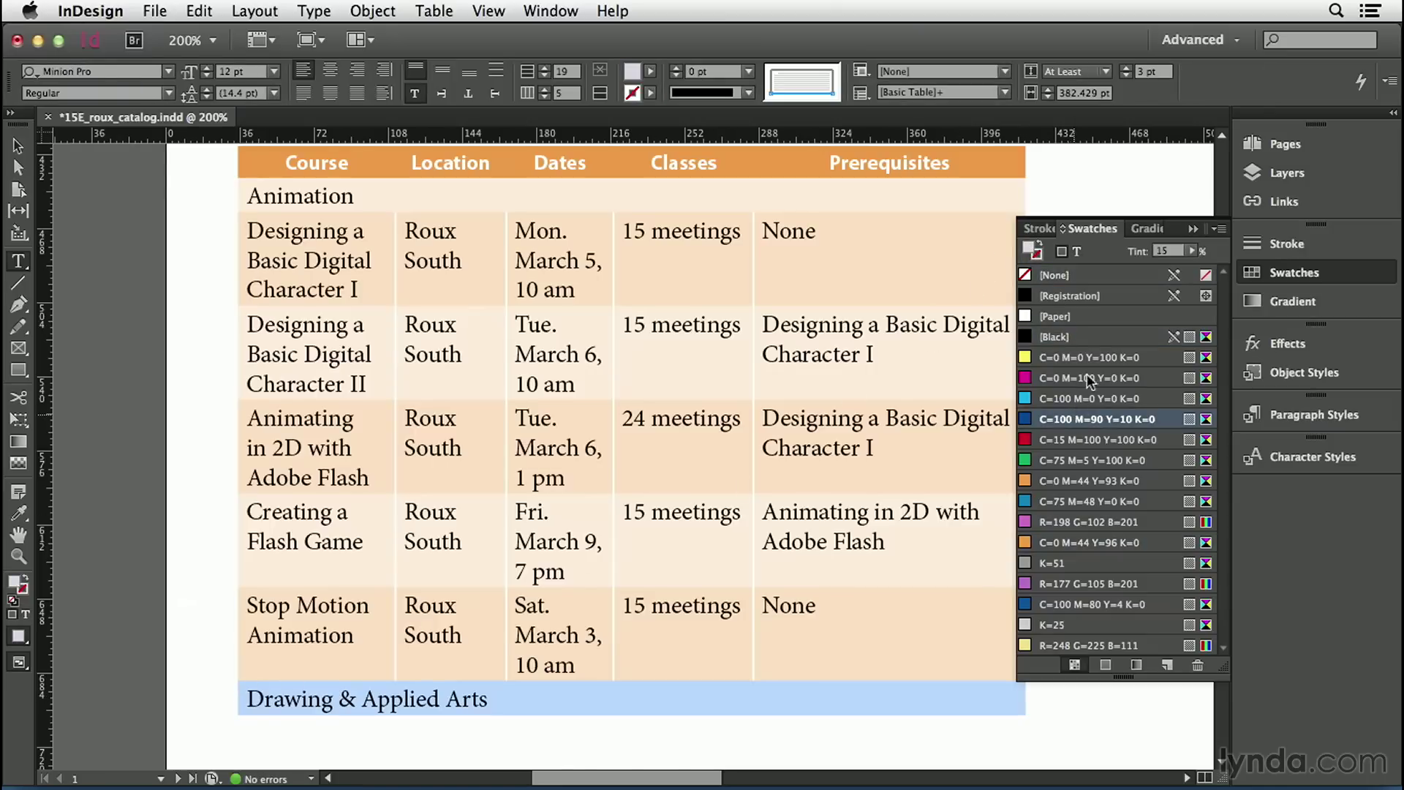
click(1077, 252)
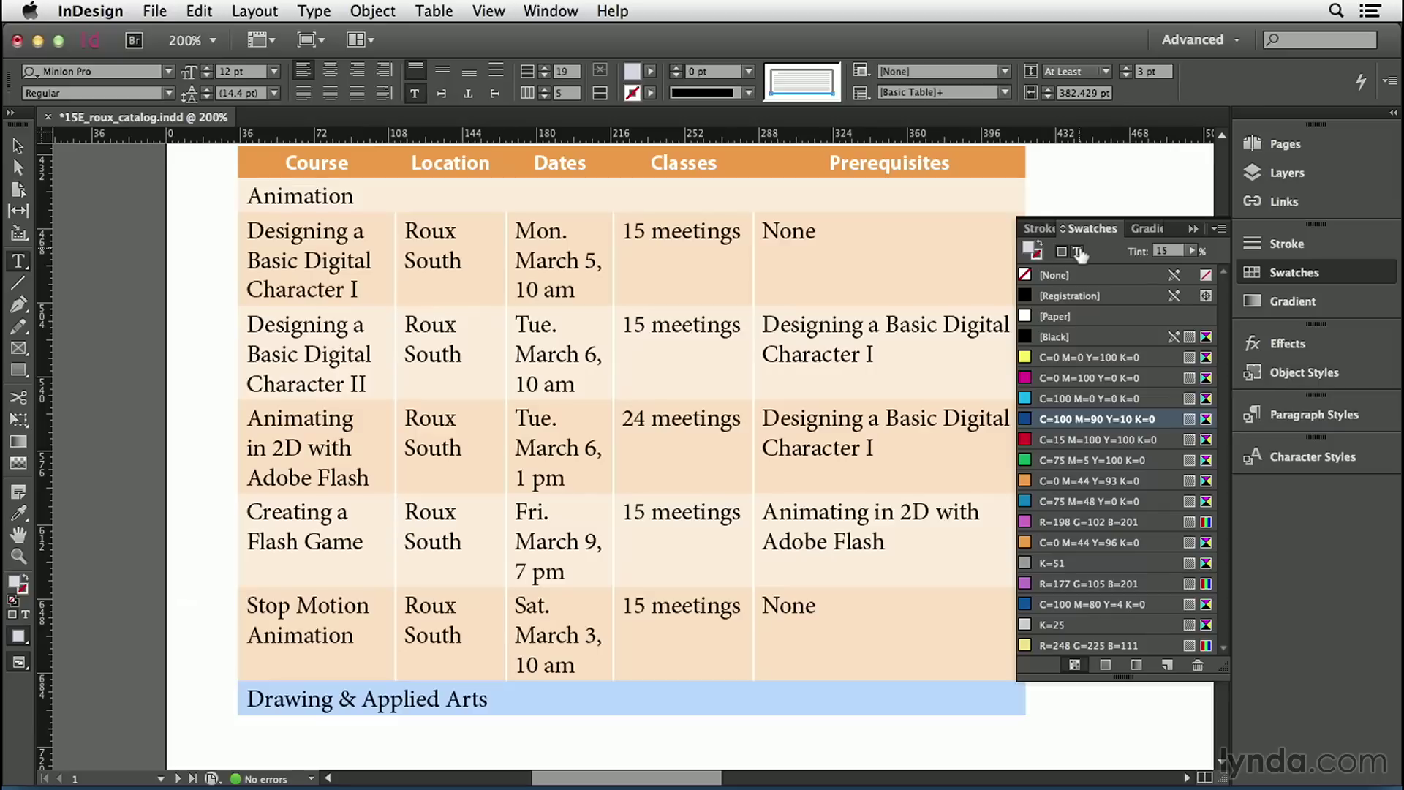
click(1089, 316)
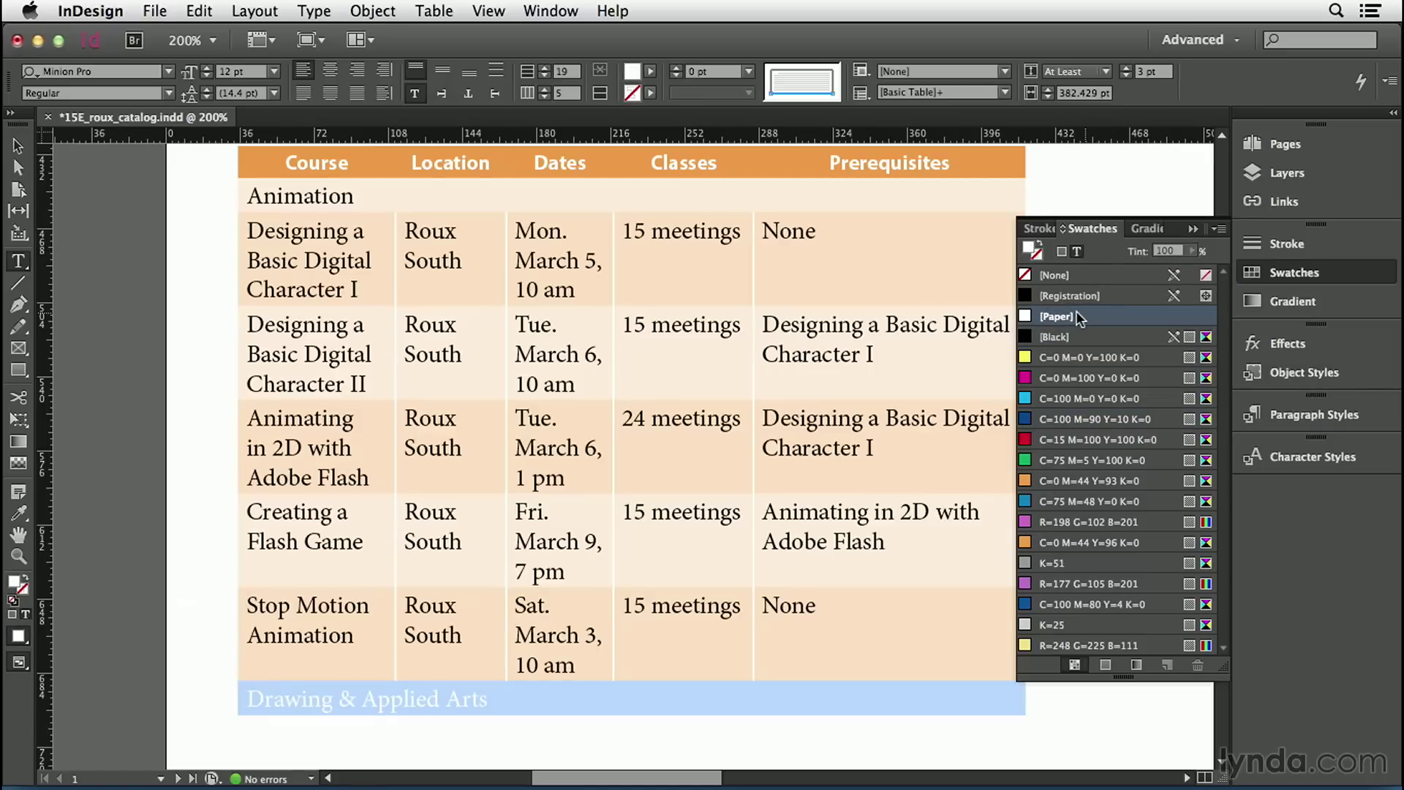
- Set the Drawing & Applied Arts heading in Myriad Pro Bold at 18 pt
click(128, 72)
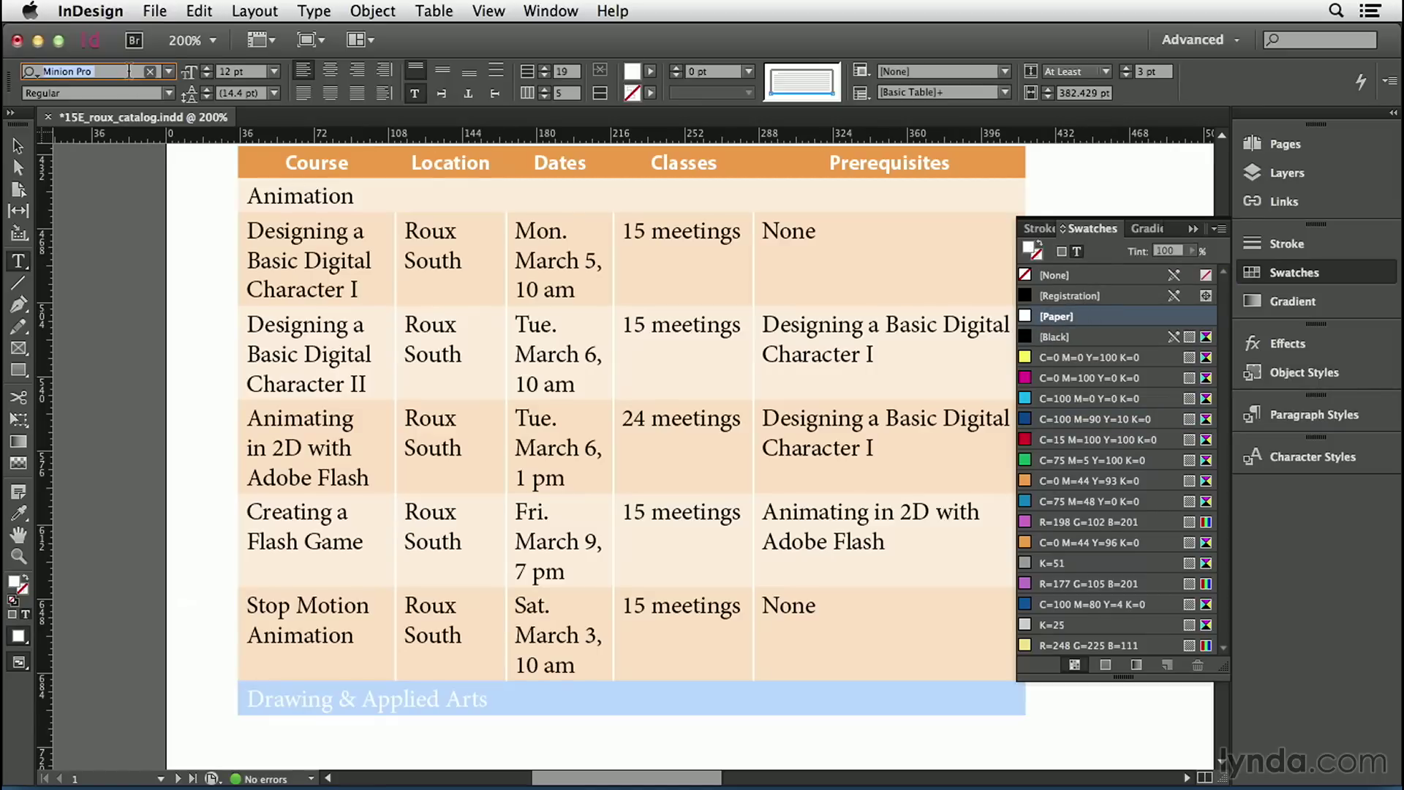
text(myr)
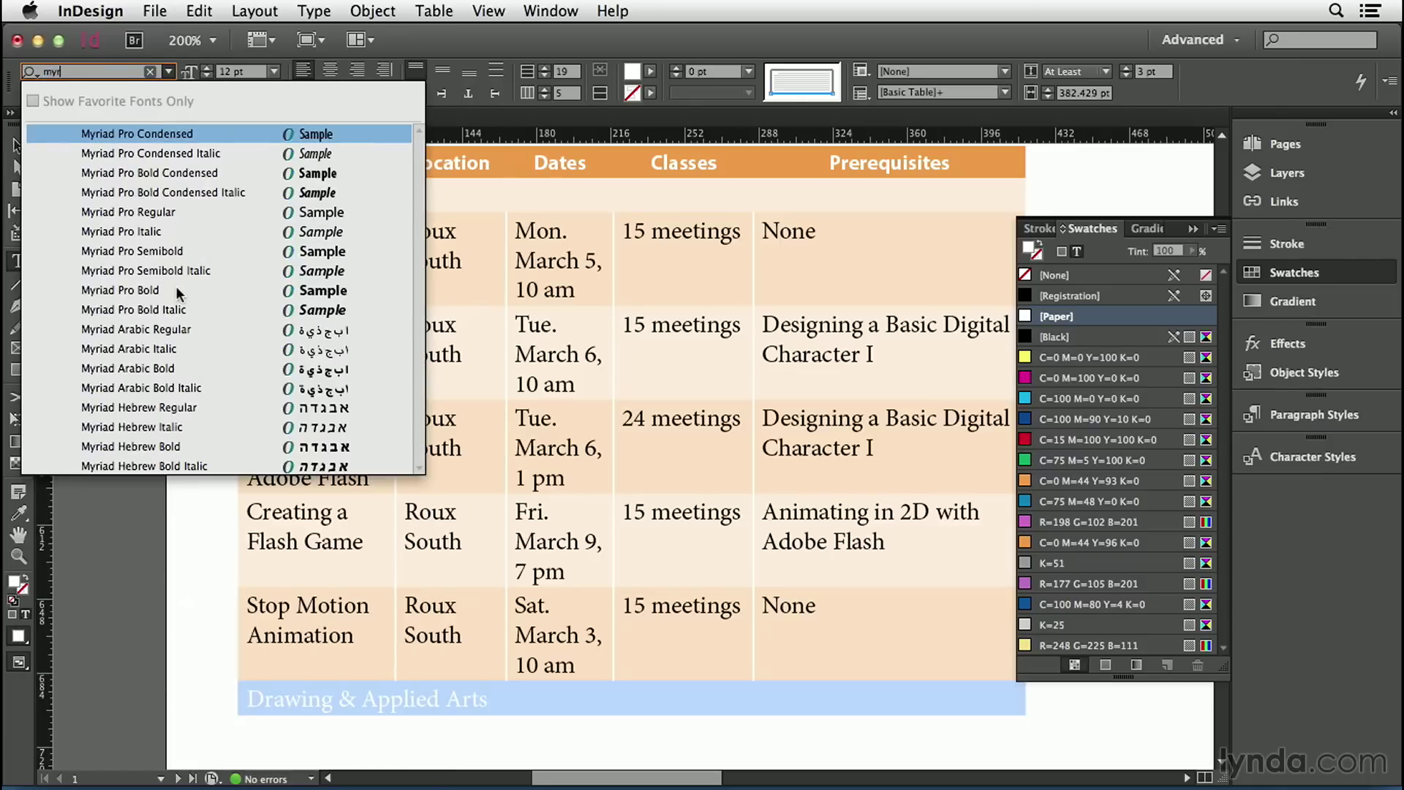
click(176, 290)
click(273, 71)
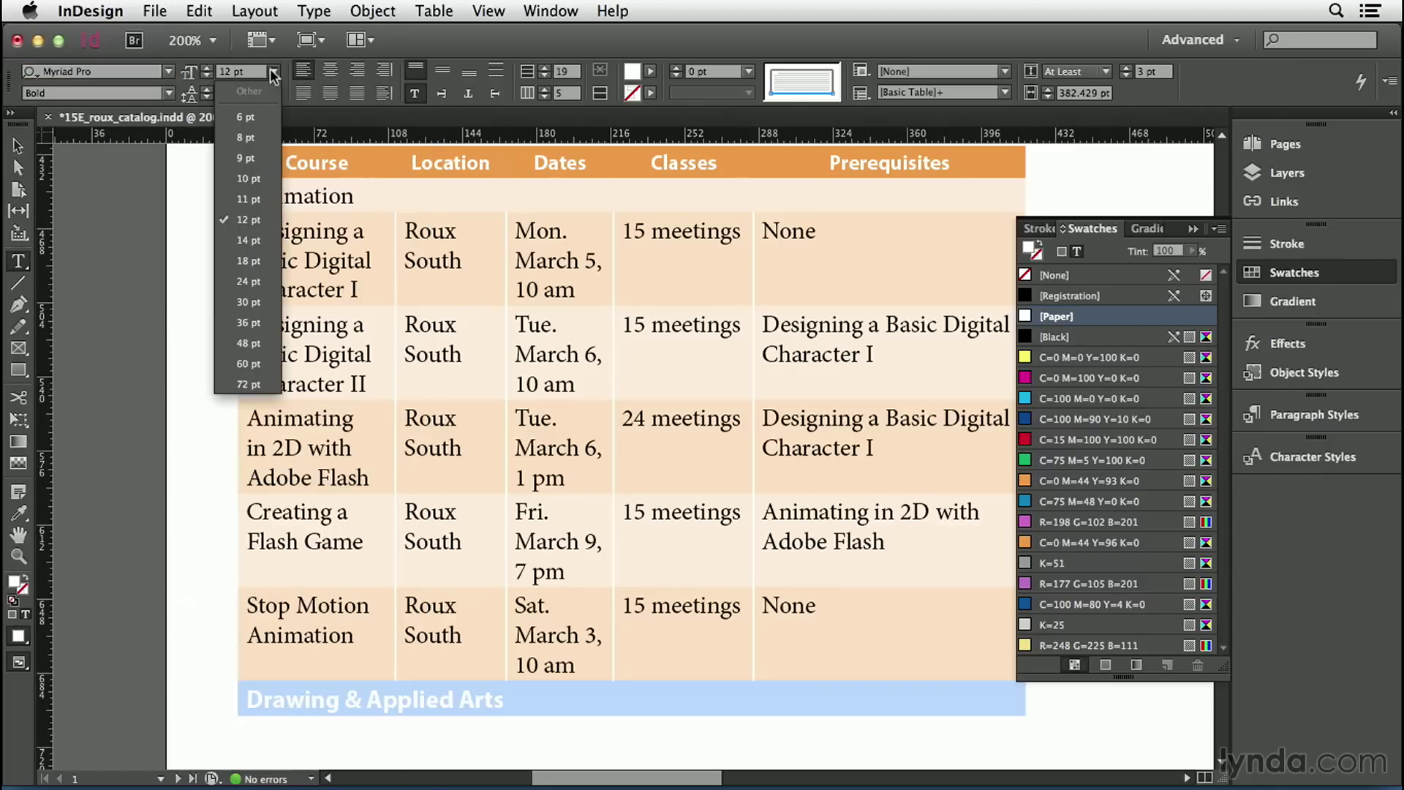
click(249, 260)
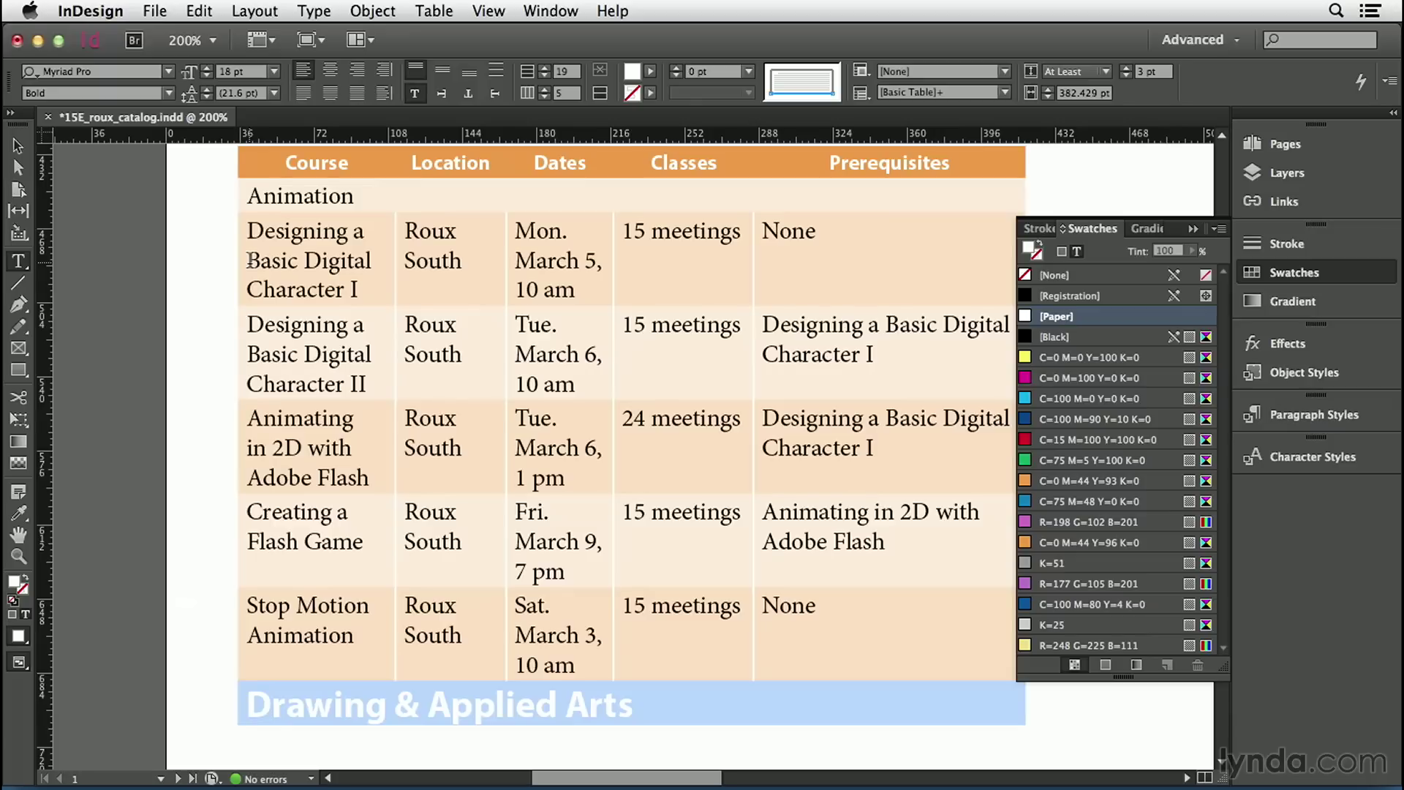
click(569, 552)
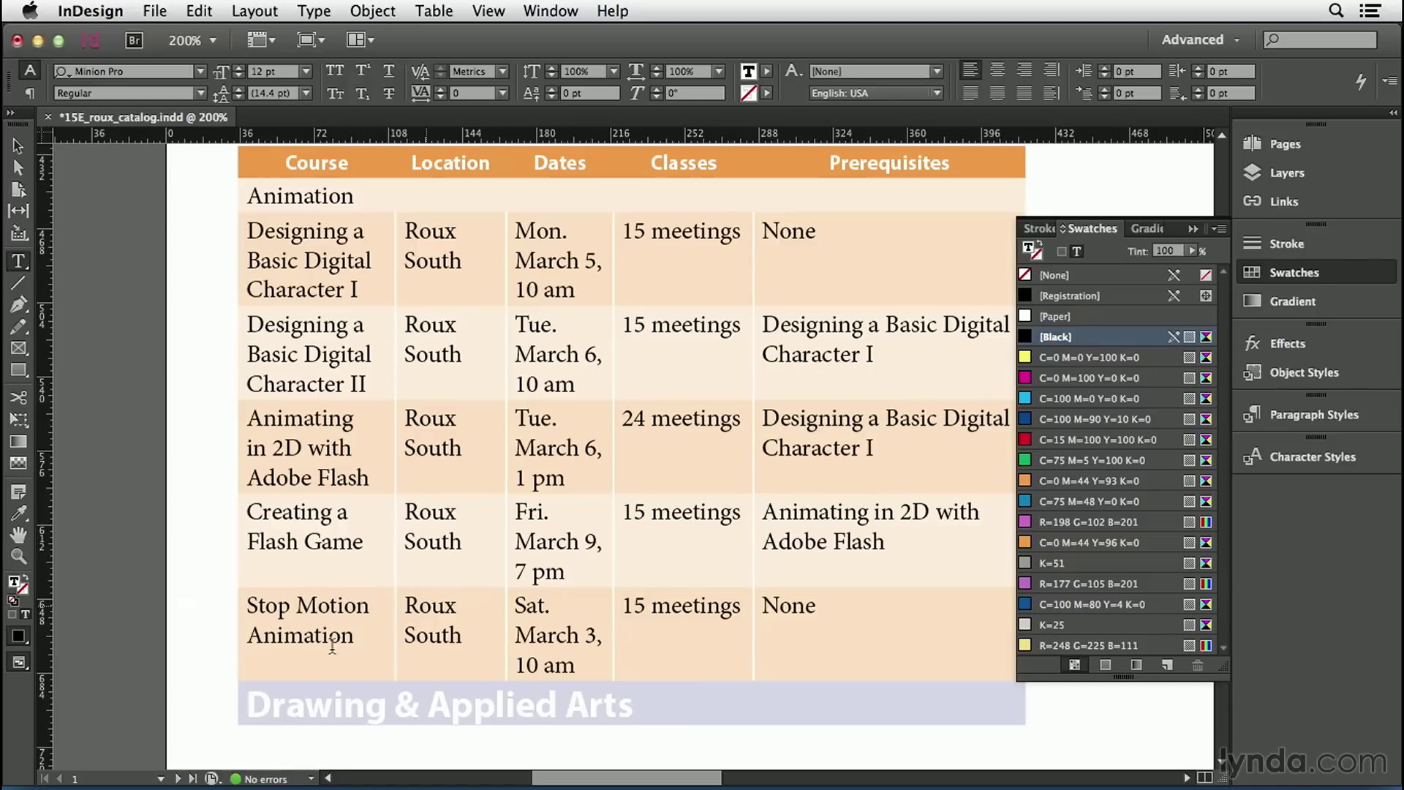
- Raise the Drawing & Applied Arts row's blue fill tint from 15% to 100%
click(234, 705)
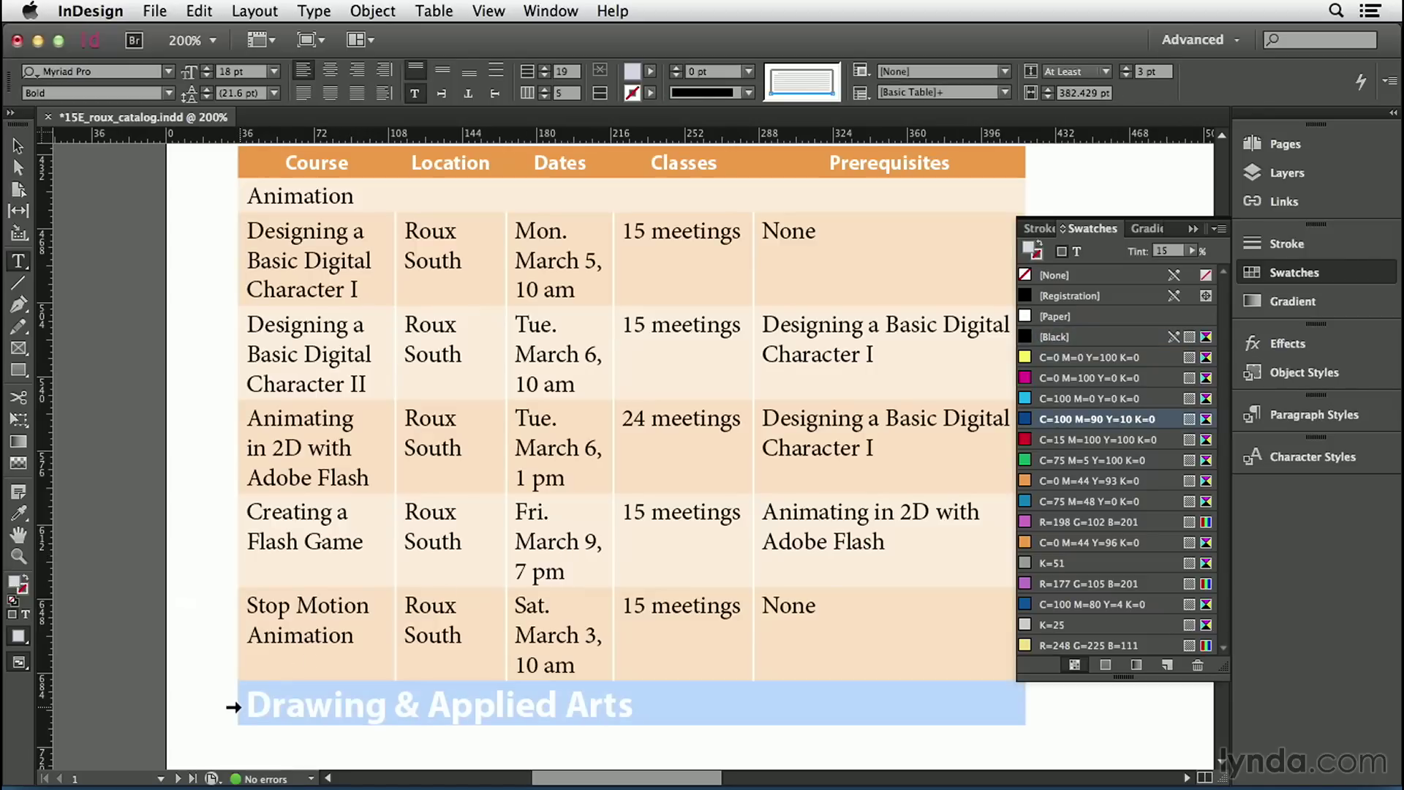
click(1143, 252)
text(100)
key(Return)
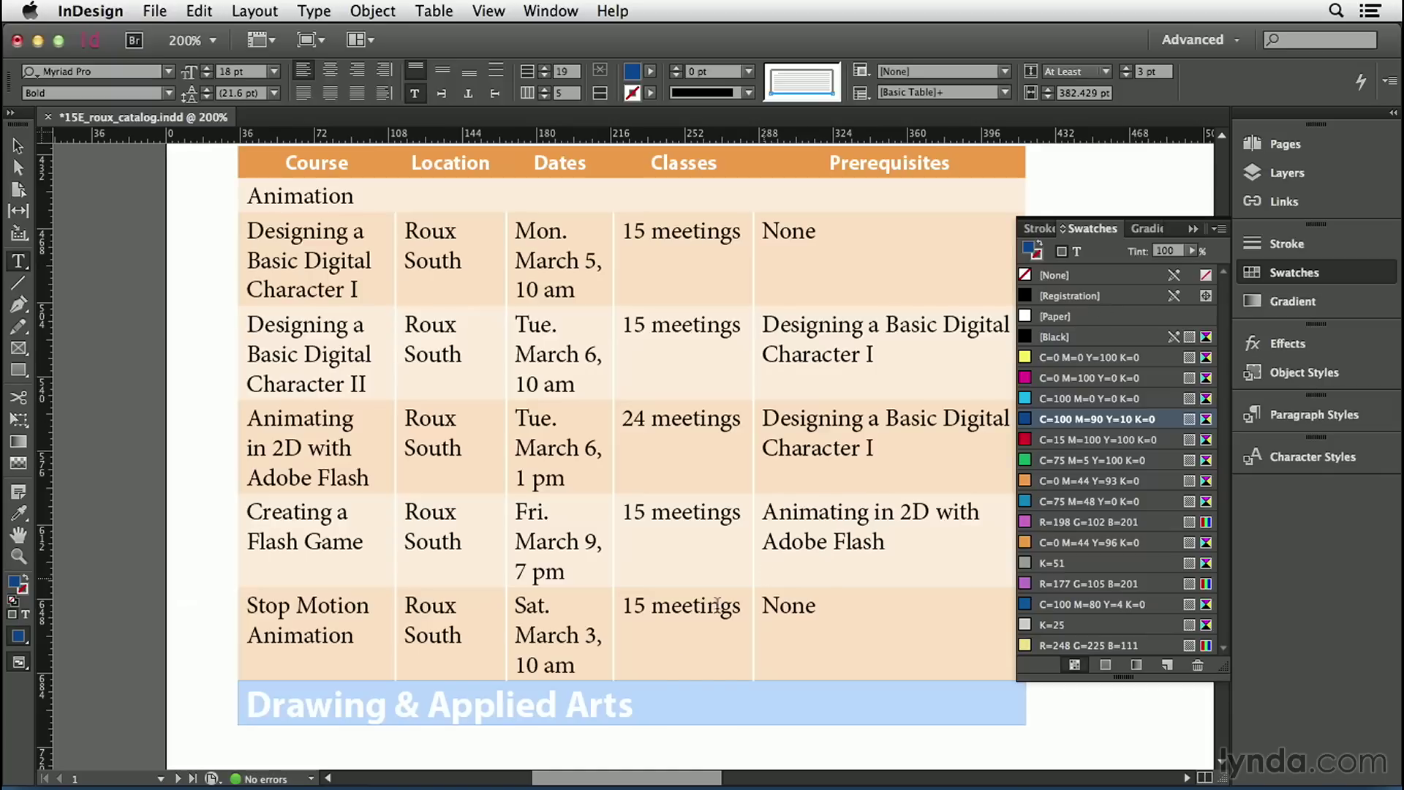
click(663, 649)
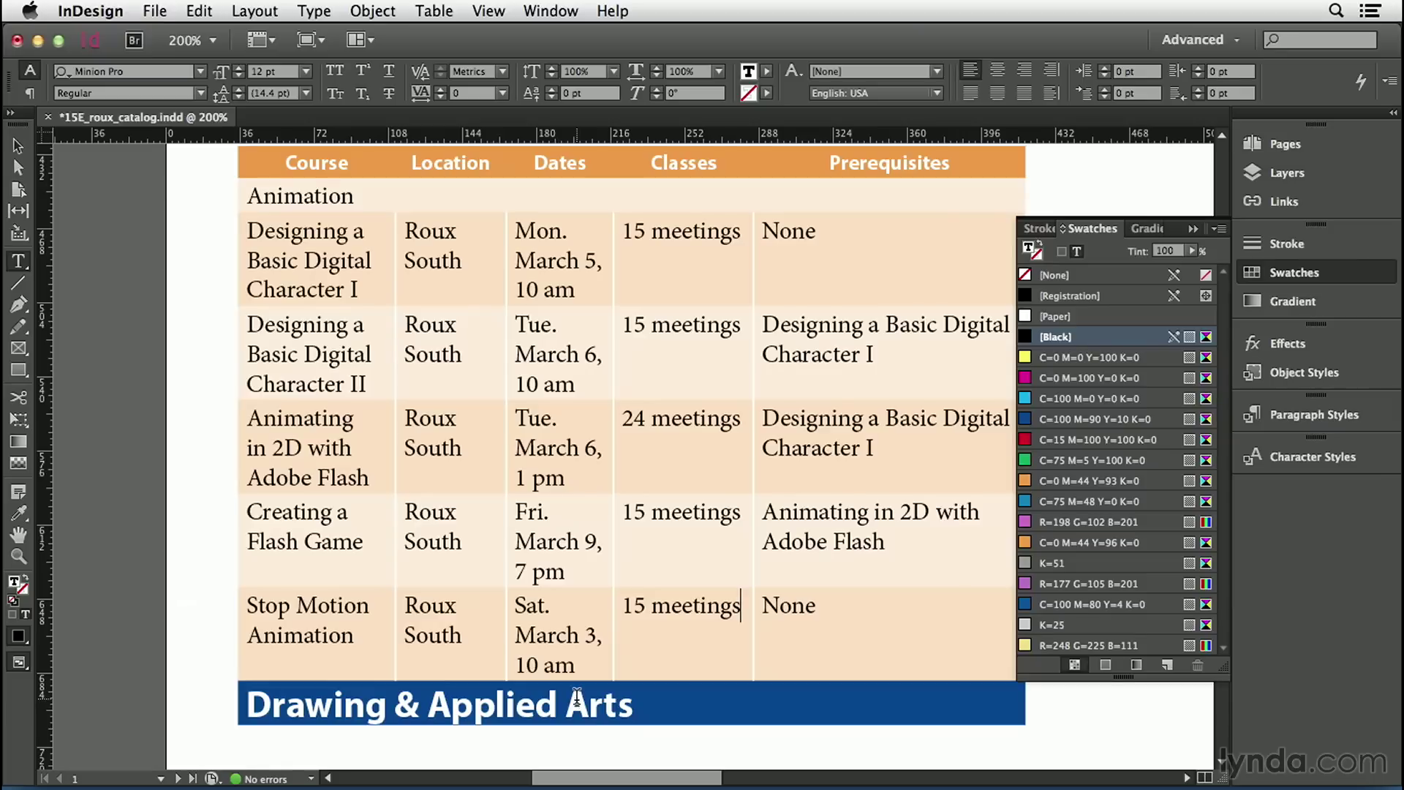
- Set the Drawing & Applied Arts row height to Exactly 30 pt and align its heading to vertical centre
click(540, 703)
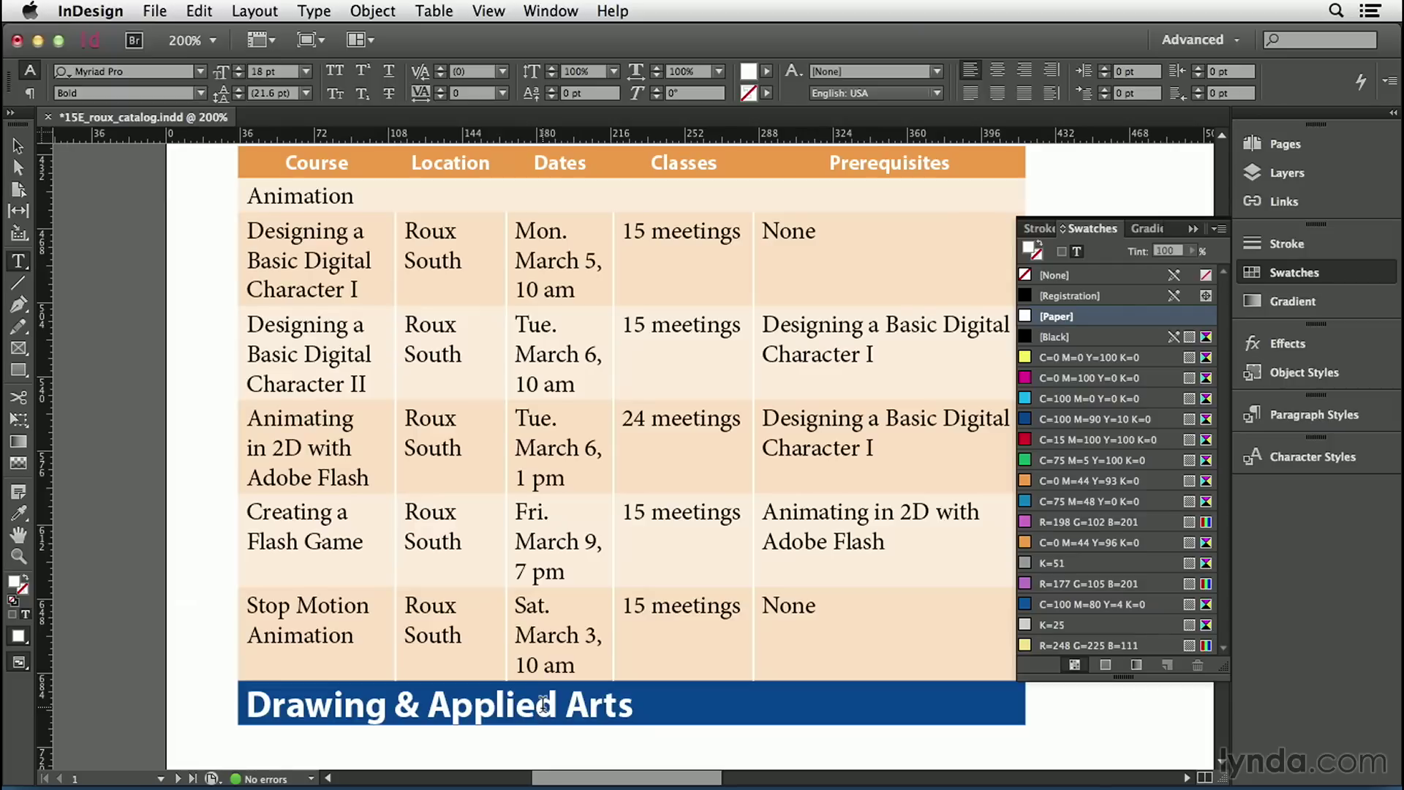
key(Escape)
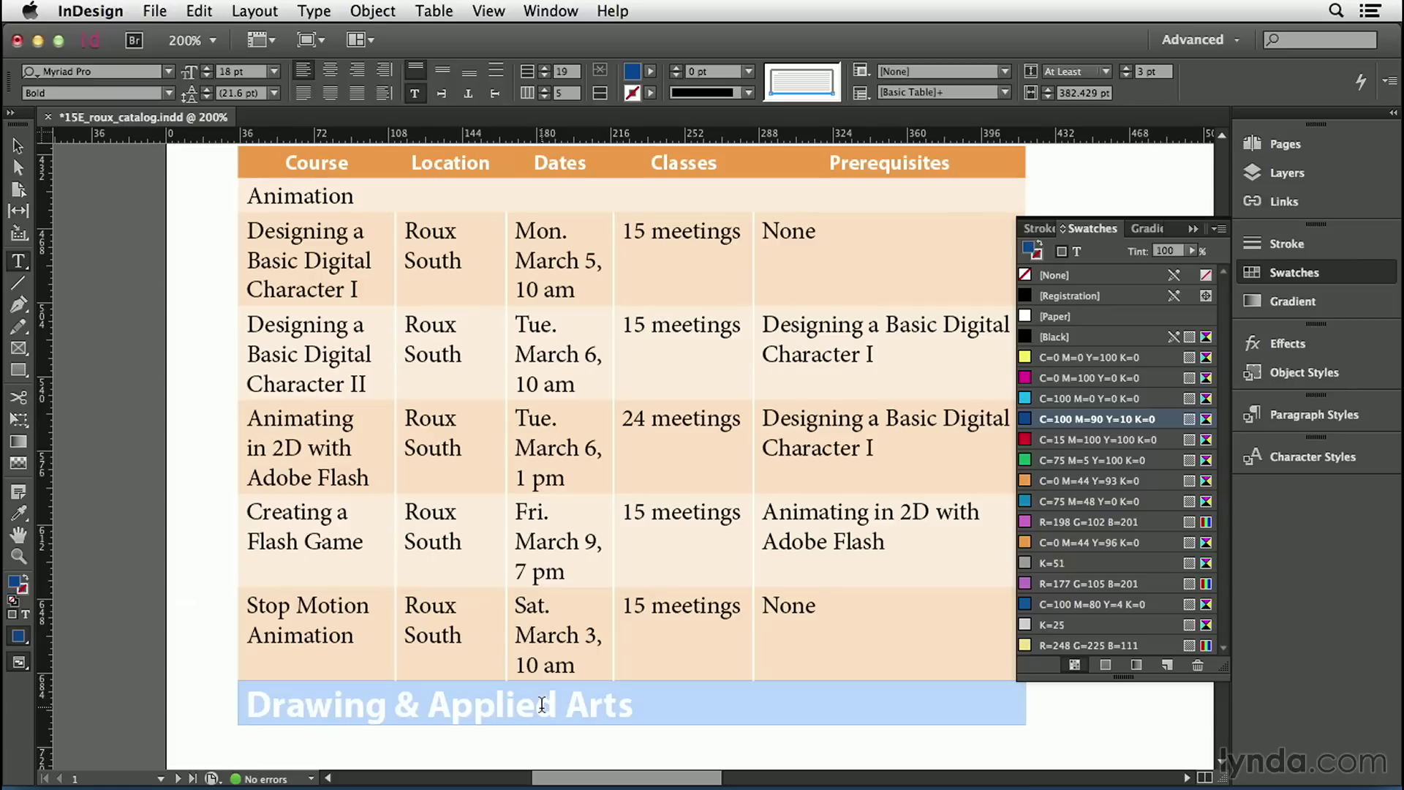
click(1081, 73)
click(1075, 108)
double_click(1147, 72)
text(30)
key(Return)
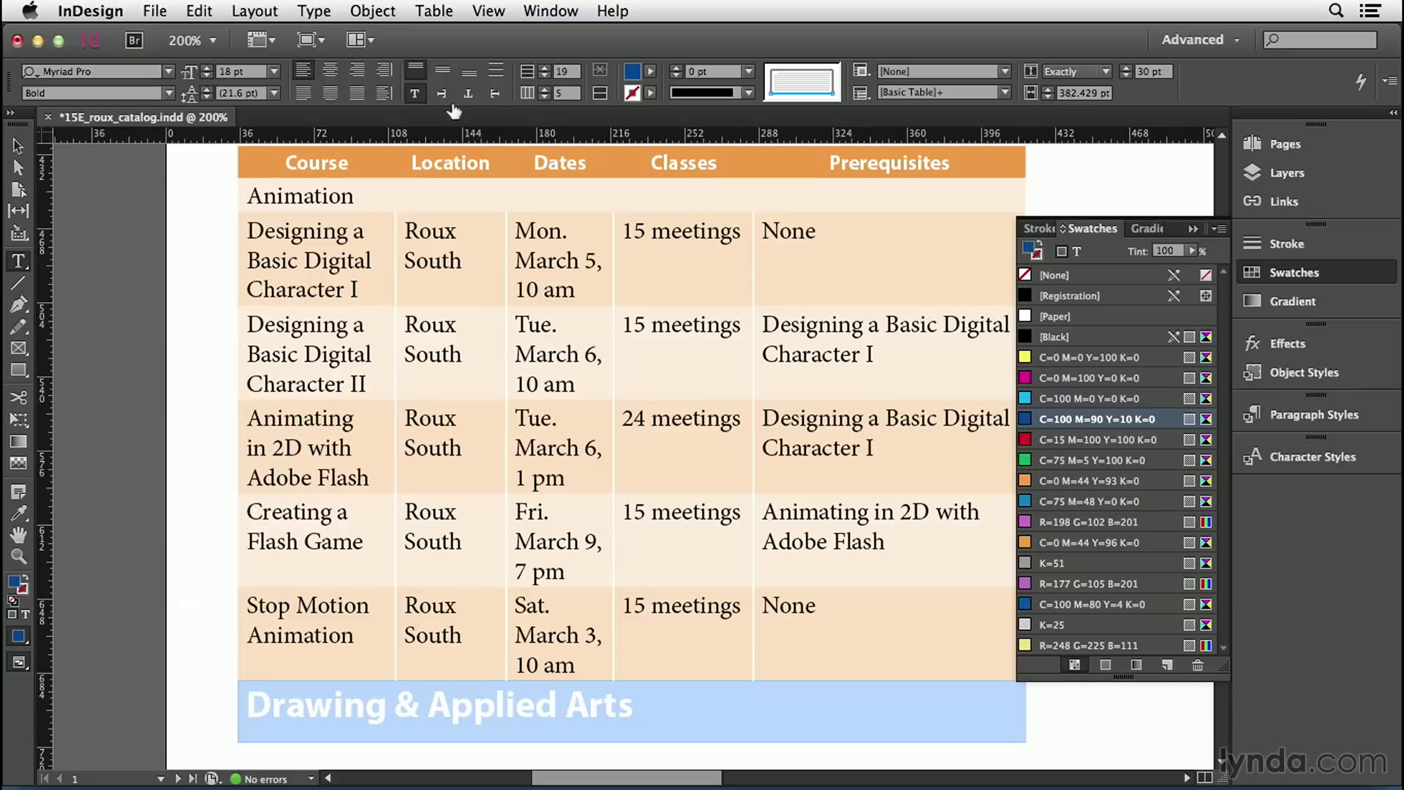
click(442, 73)
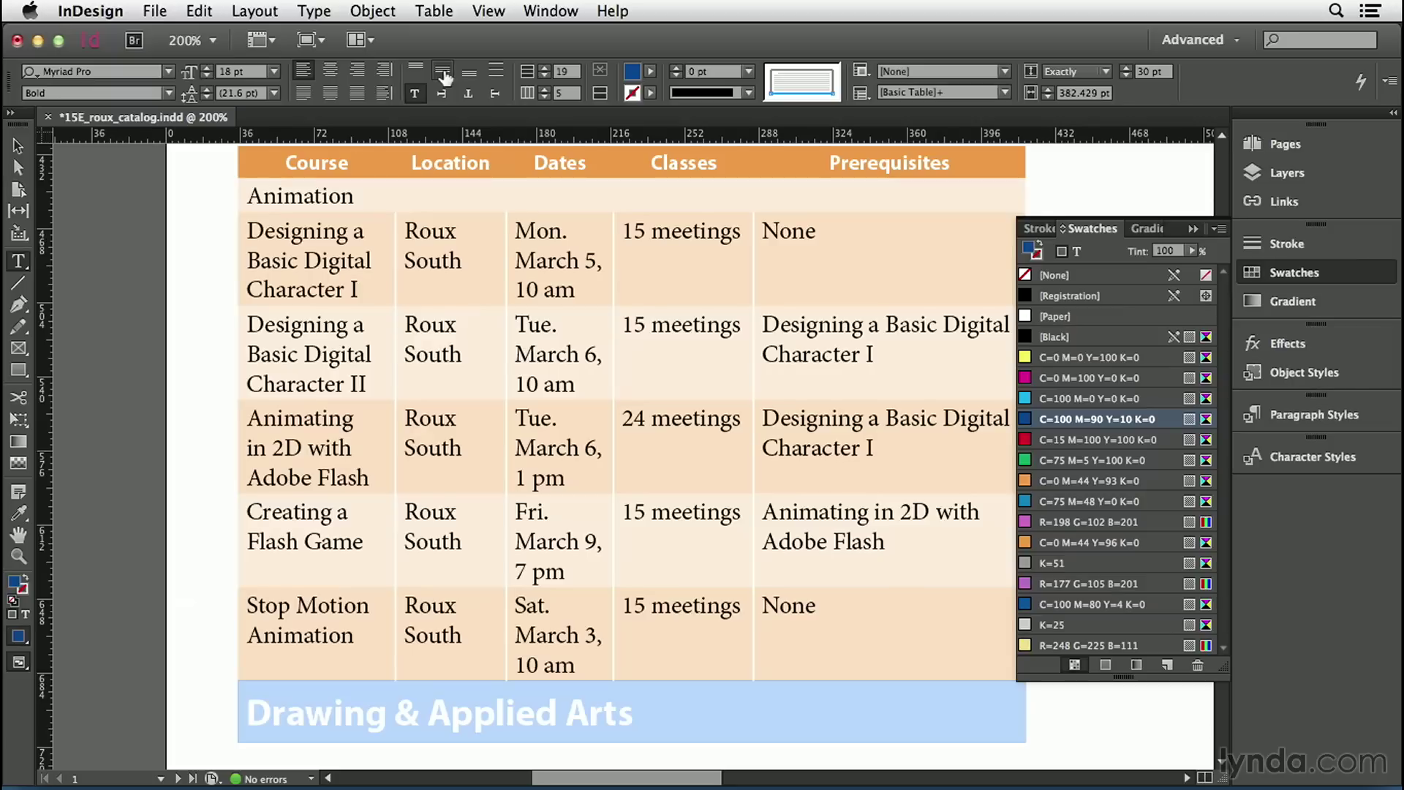
- In Cell Options, unlink the text insets and set the left inset to 15 pt
click(434, 10)
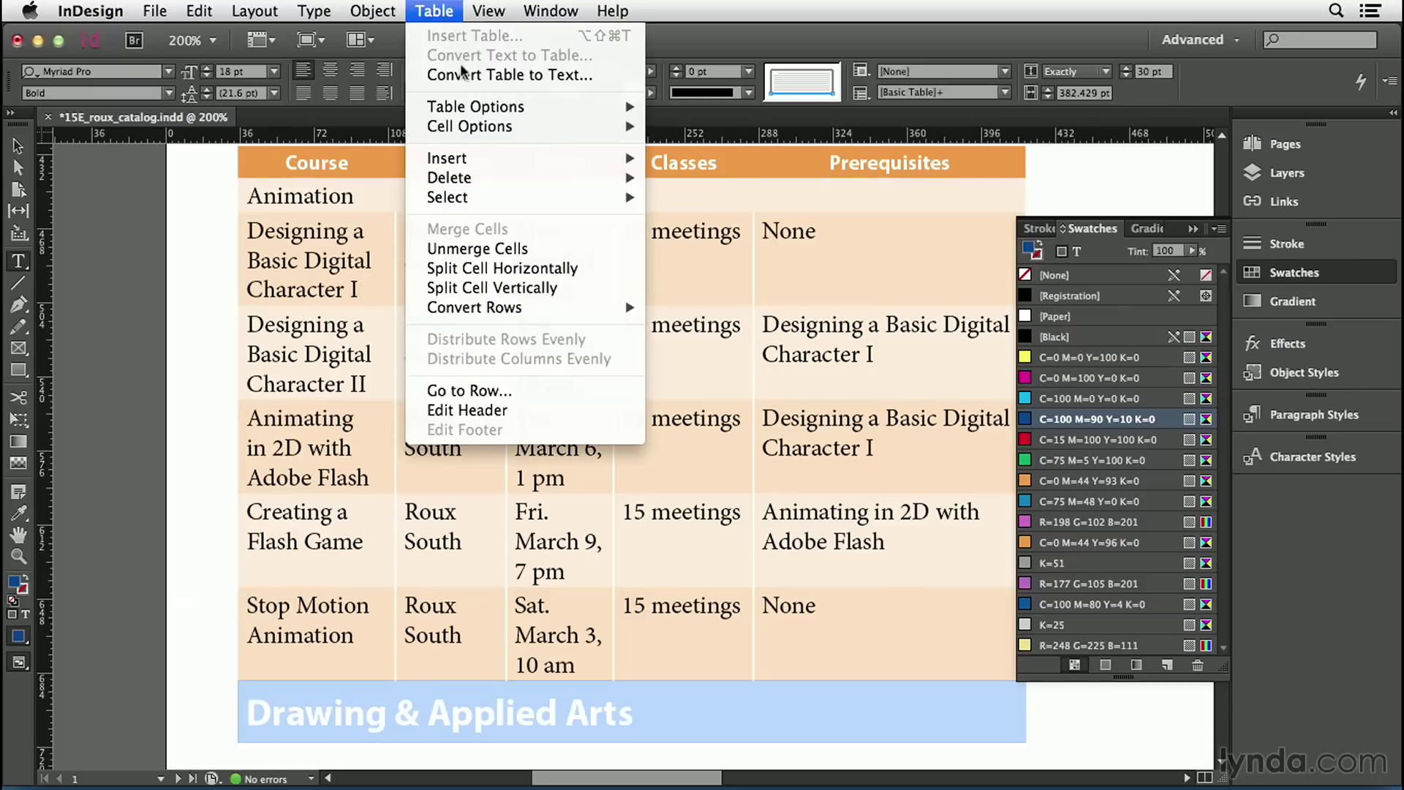
mouse_move(489, 136)
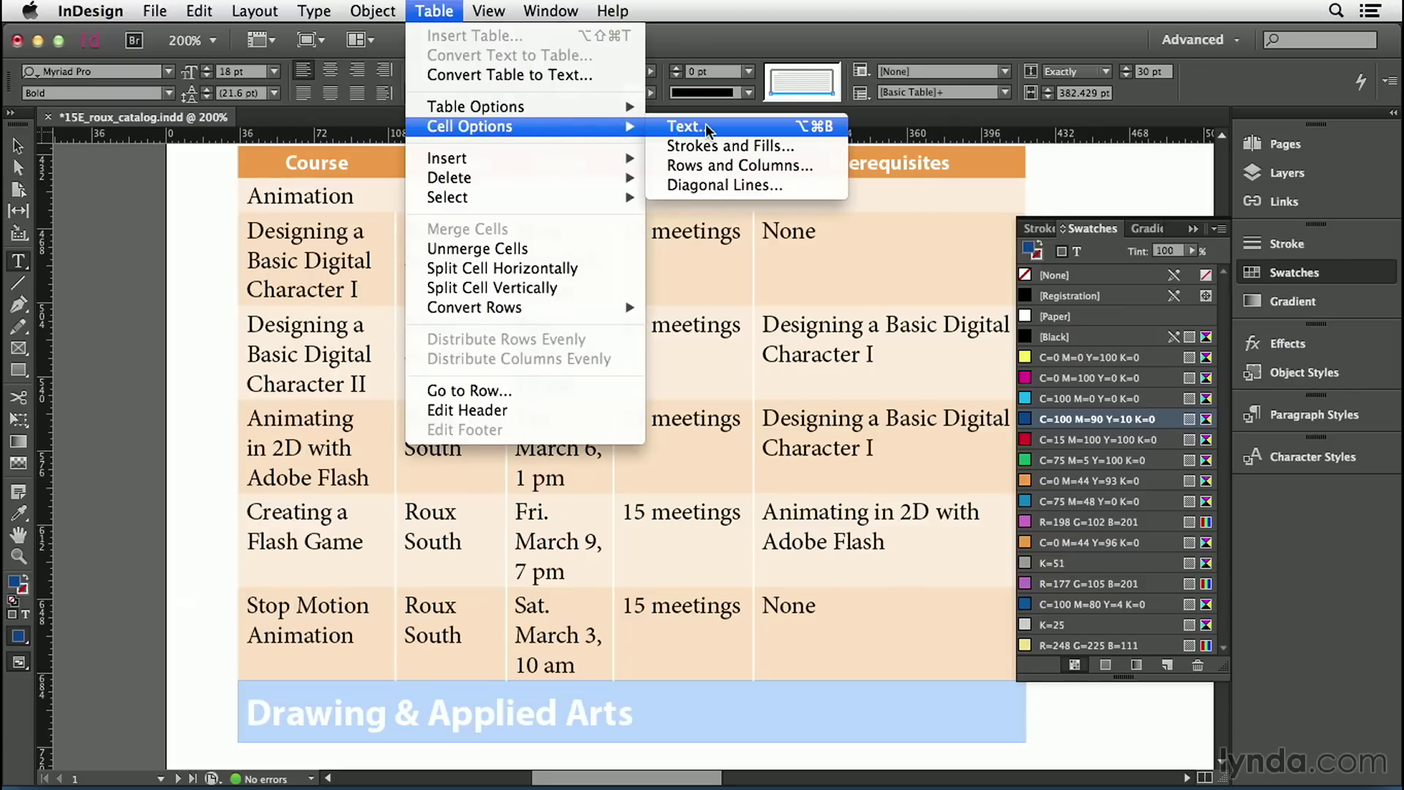
click(688, 127)
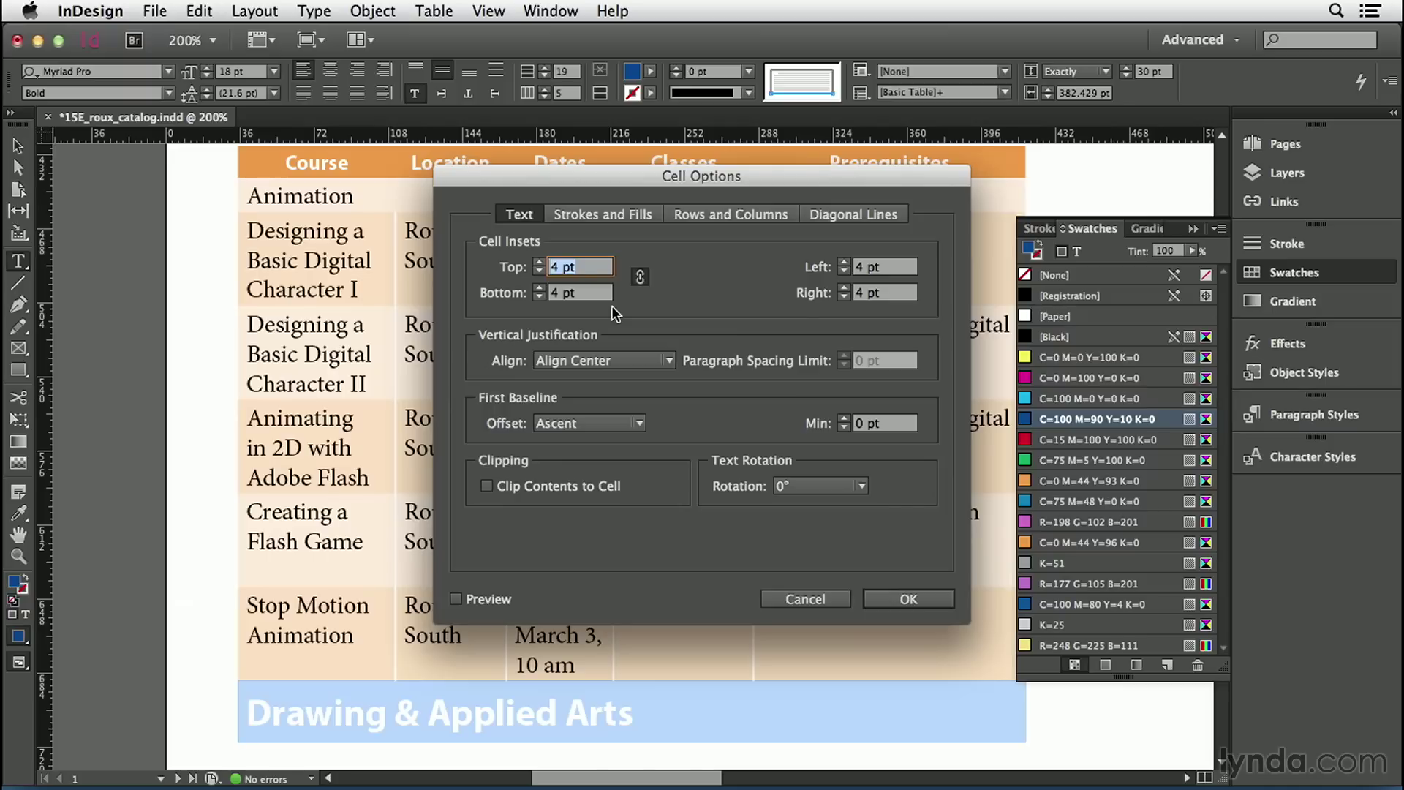
click(640, 277)
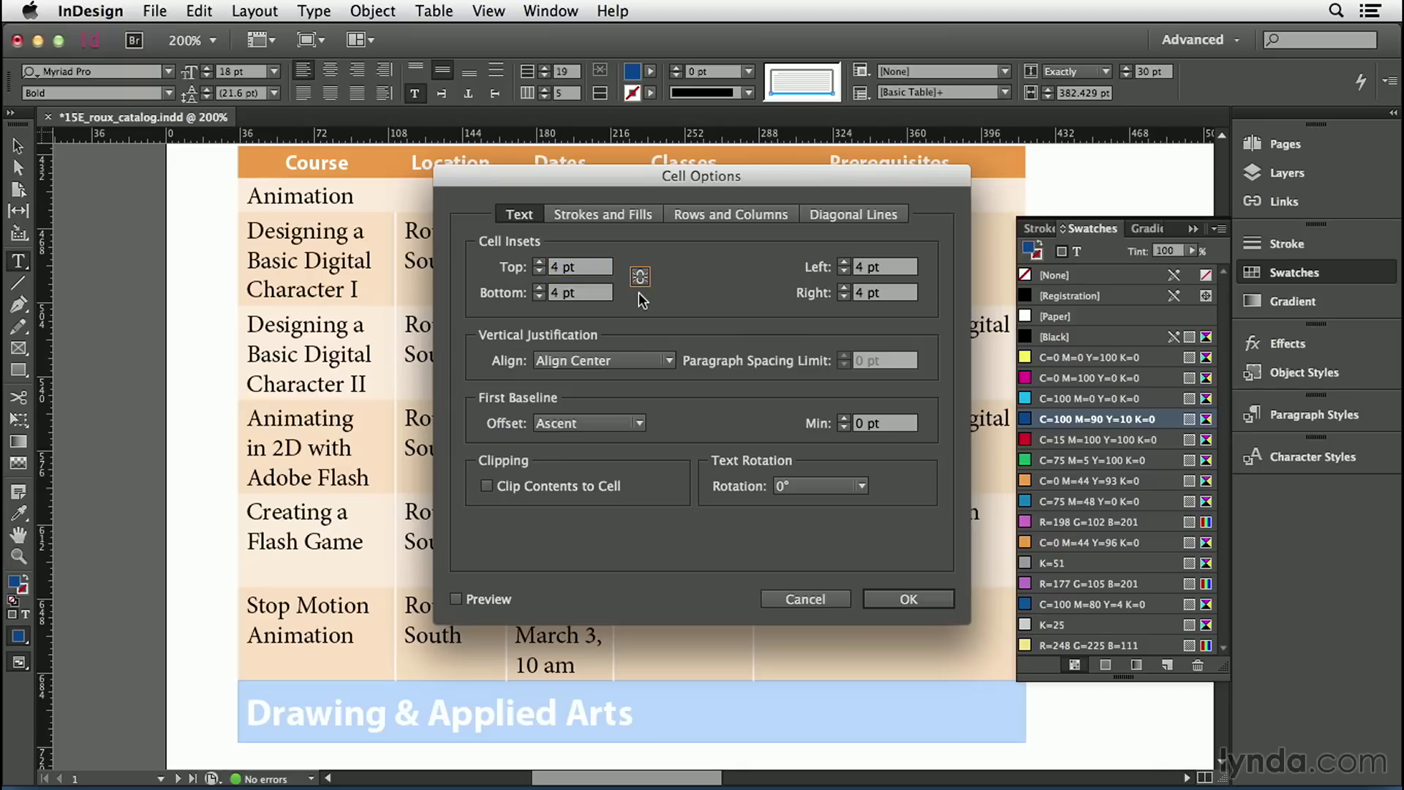
click(898, 266)
text(15 pt)
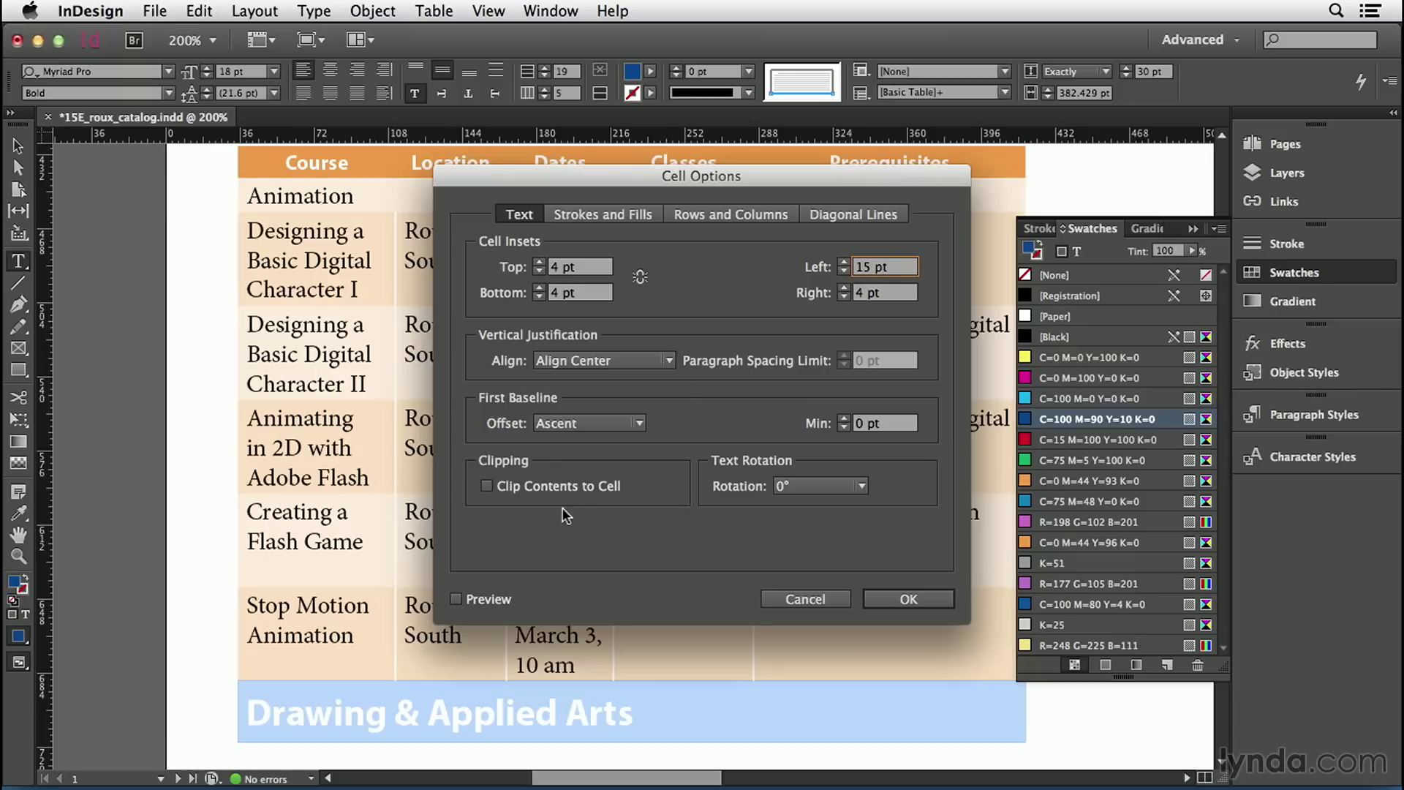
click(456, 598)
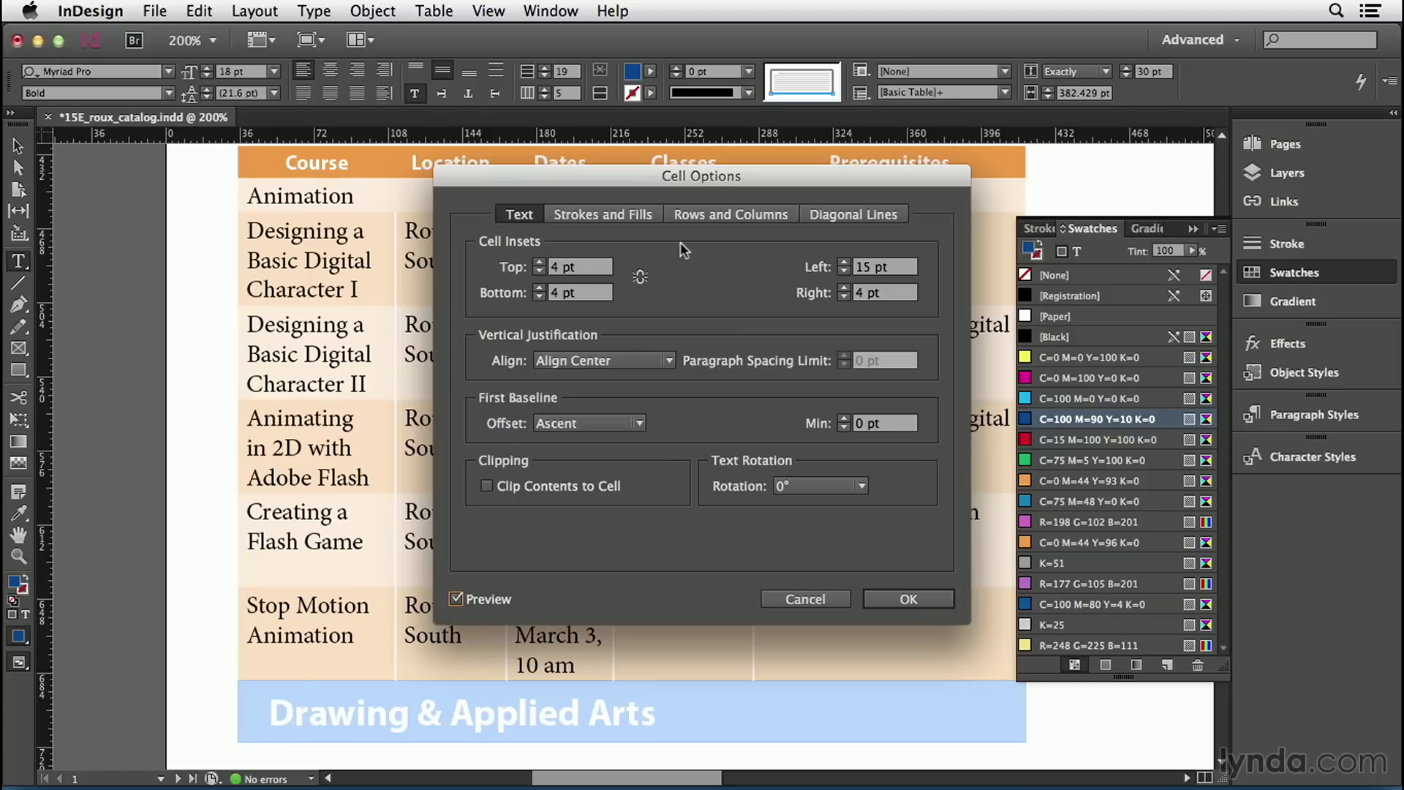
- Turn on Keep with Next Row for the section row and apply the cell options
click(711, 217)
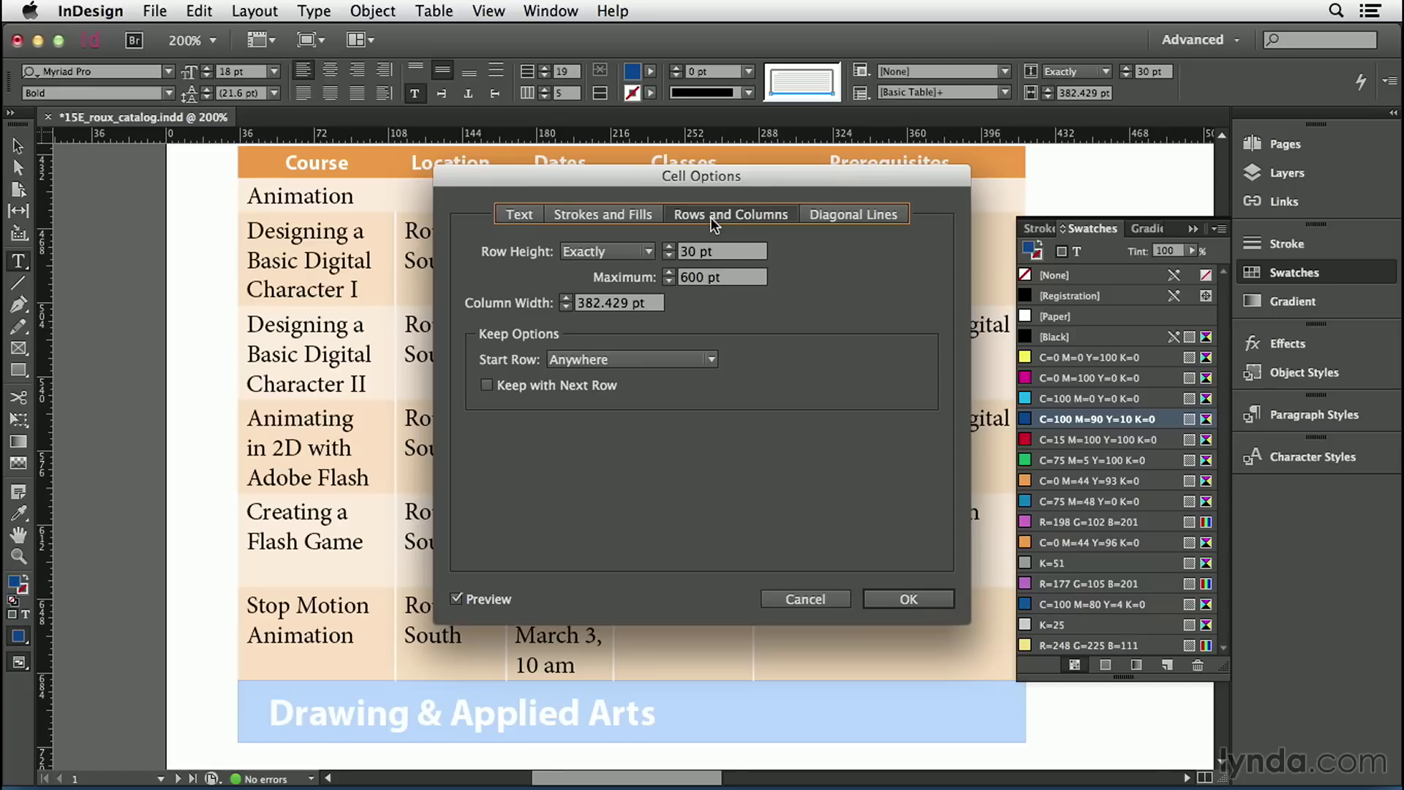
click(487, 384)
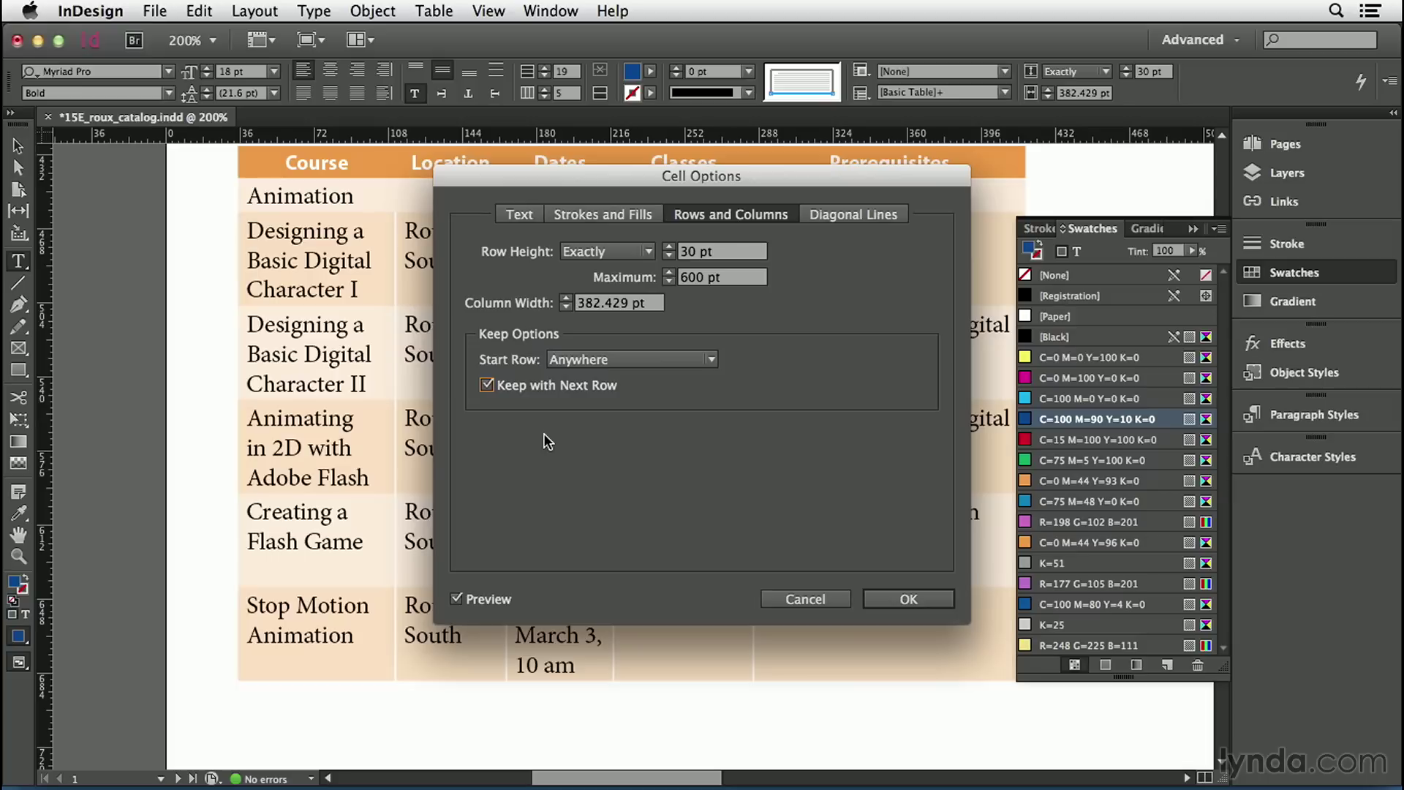
click(915, 597)
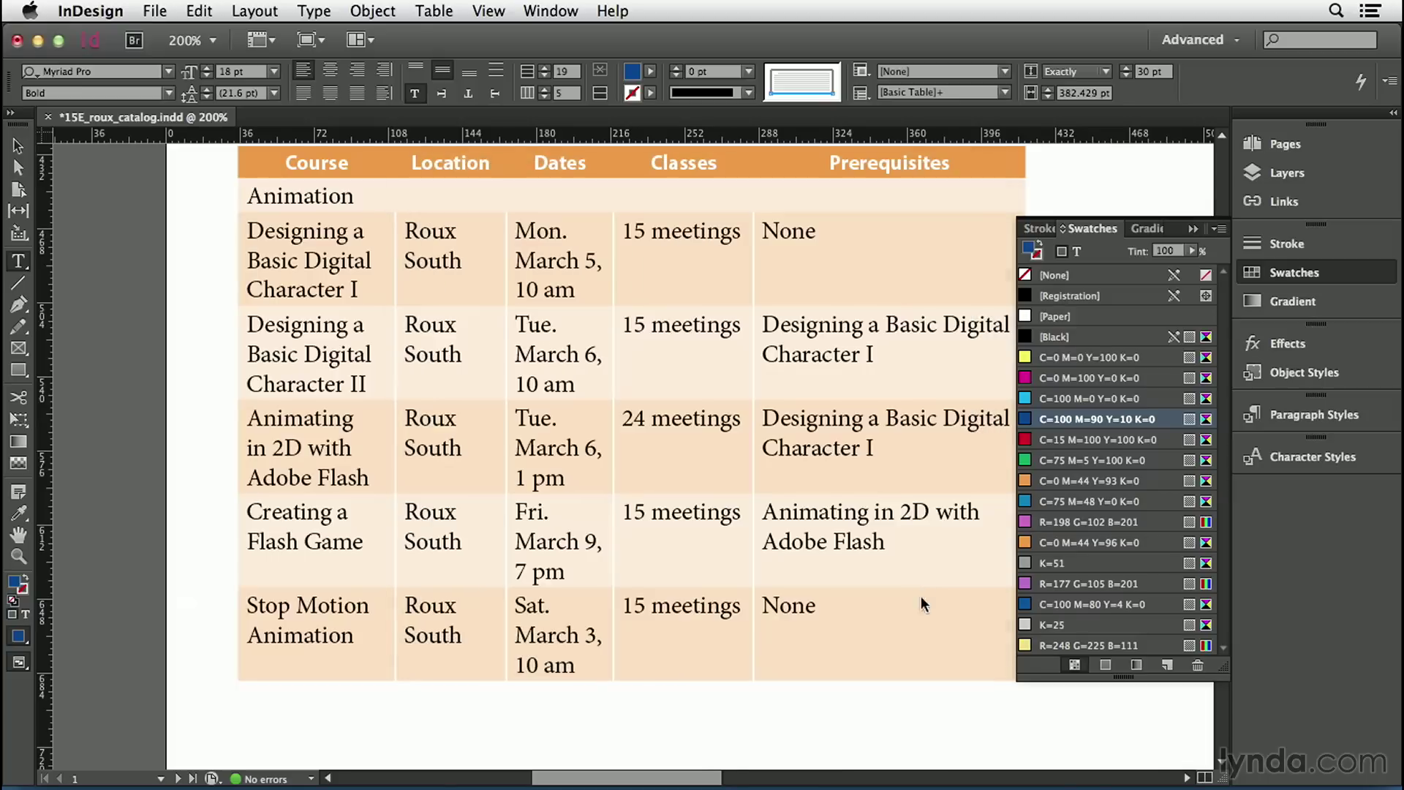
click(1265, 270)
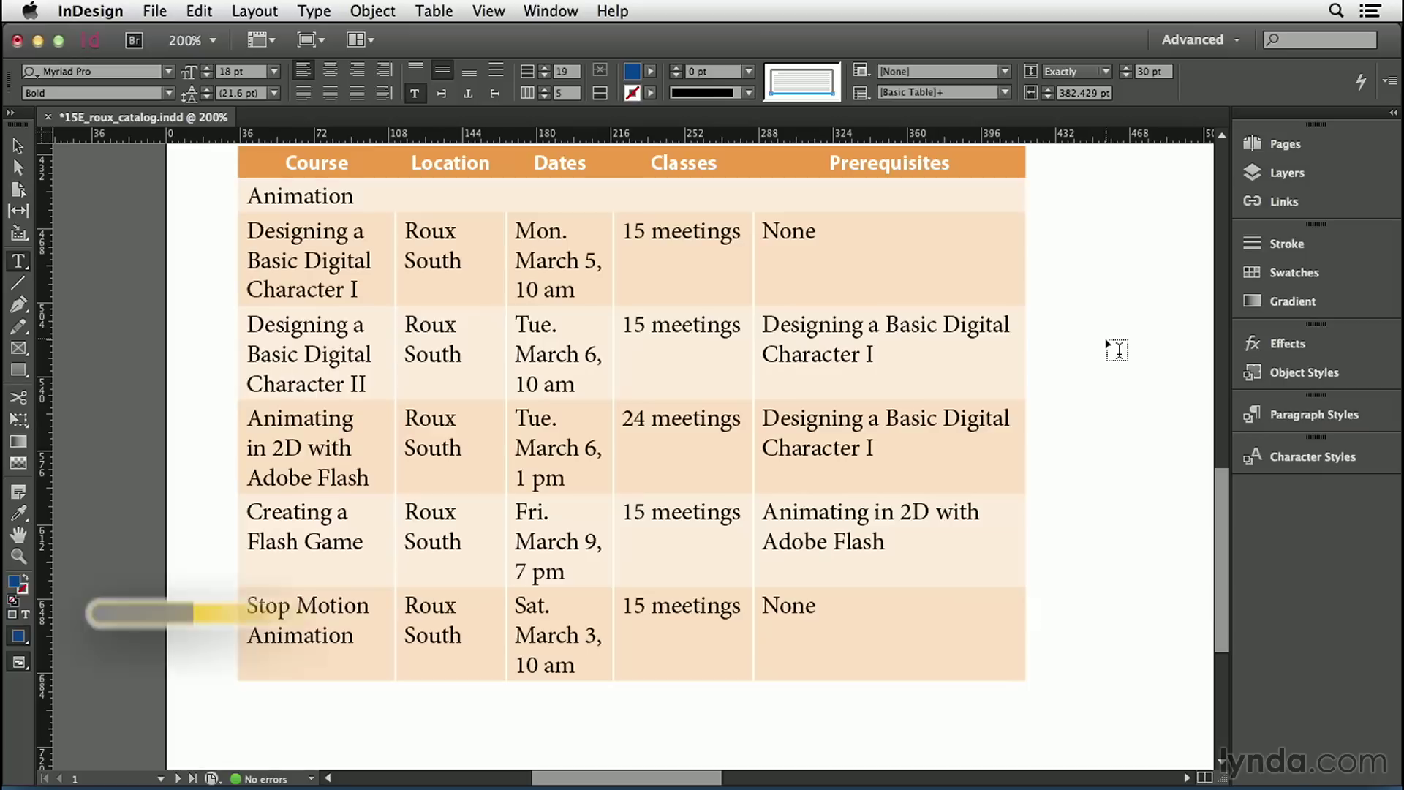
- Fit the whole spread in the window to see the dark-blue row opening the right-page table
key(super+alt+0)
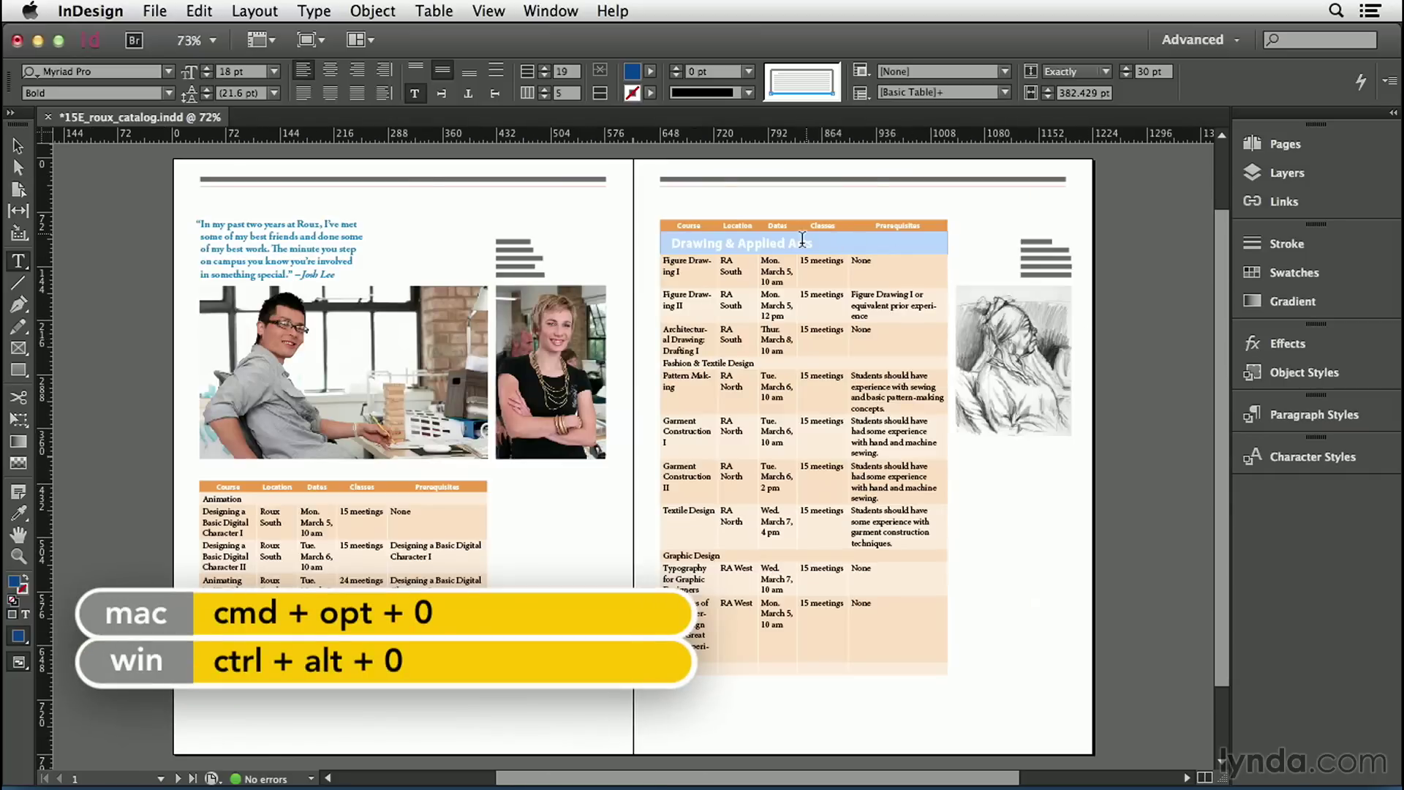
click(826, 263)
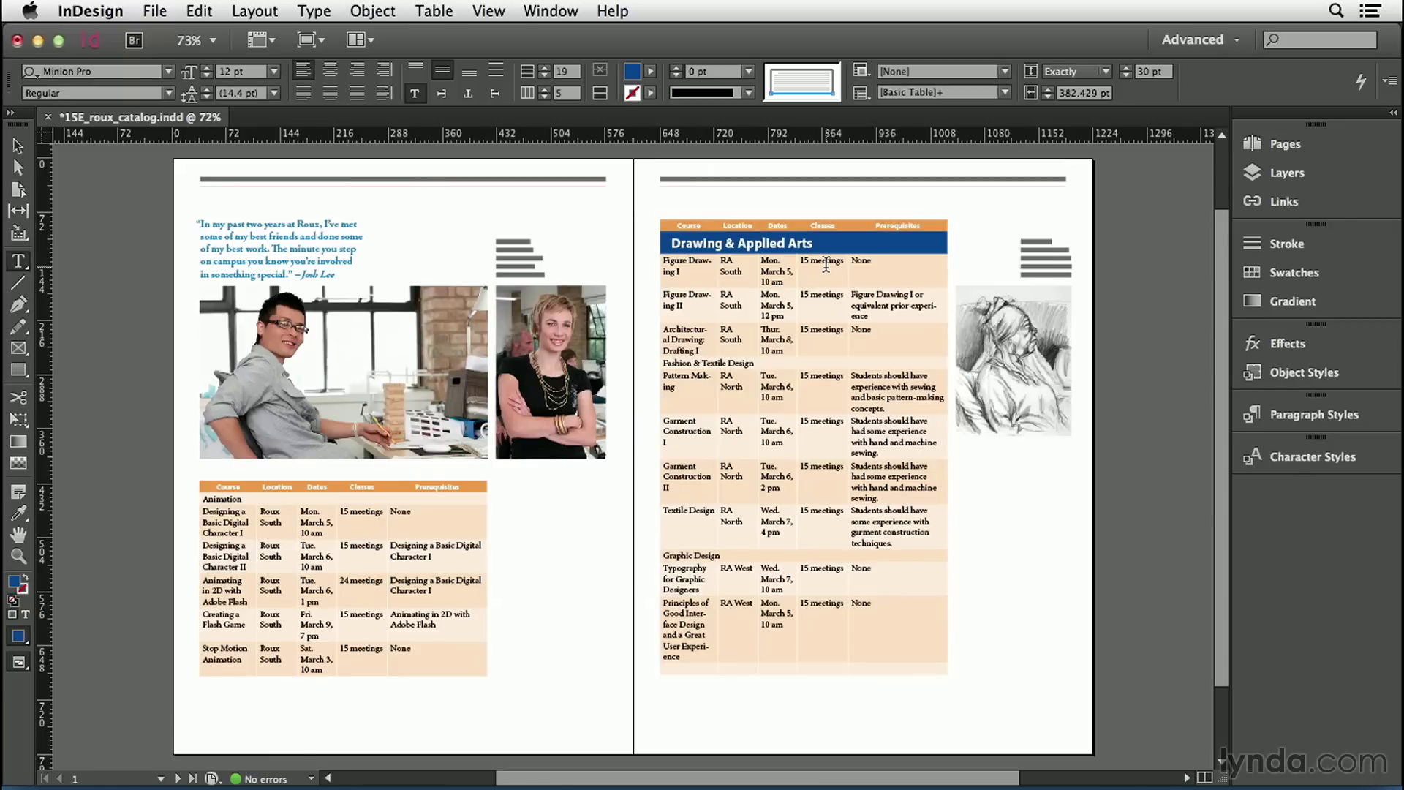